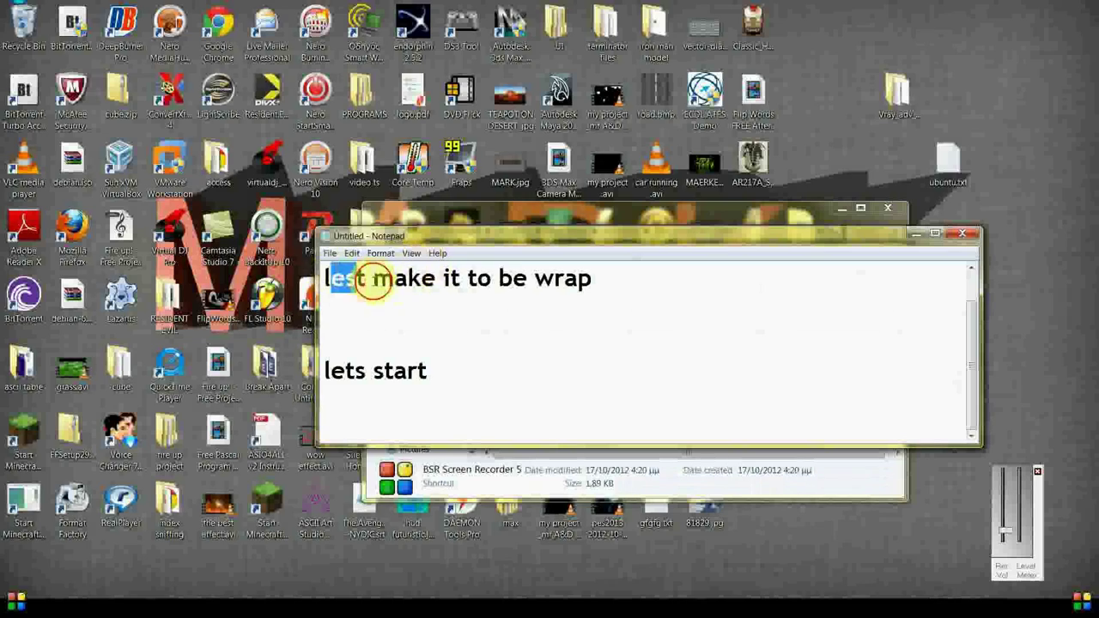
Adjust the highlighted text on the first and second lines of the notes.
{"action": "mouse_move", "coordinate": [582, 288]}
{"action": "left_mouse_down"}
{"action": "mouse_move", "coordinate": [327, 262]}
{"action": "mouse_move", "coordinate": [626, 299]}
{"action": "mouse_move", "coordinate": [808, 276]}
{"action": "left_mouse_up"}
{"action": "left_click", "coordinate": [348, 277]}
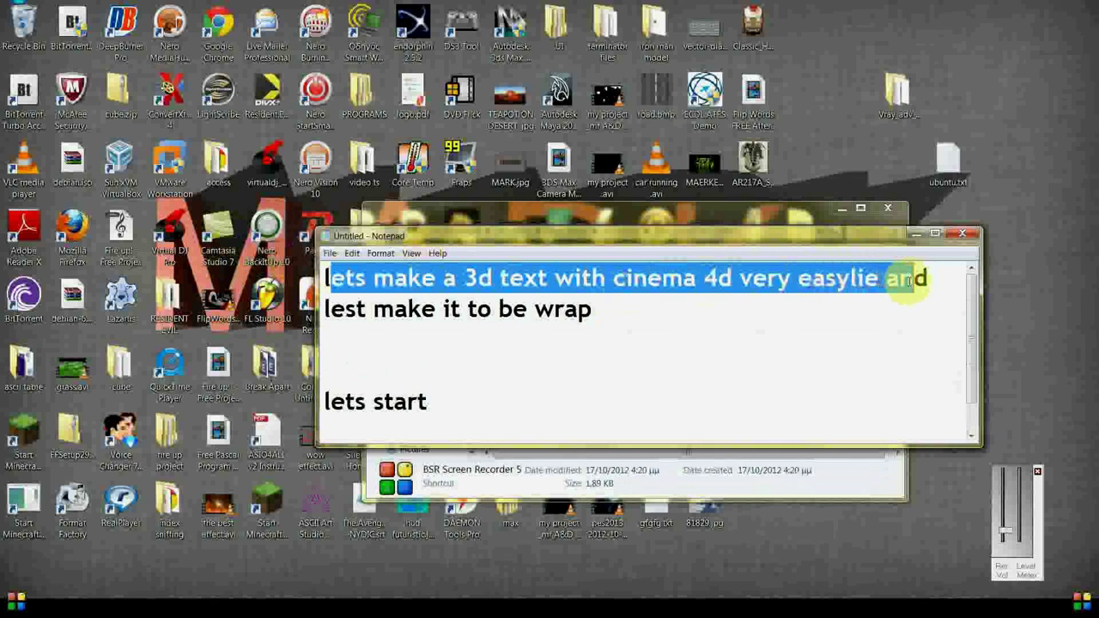
{"action": "left_click", "coordinate": [464, 287]}
{"action": "left_click_drag", "start_coordinate": [329, 306], "coordinate": [512, 307]}
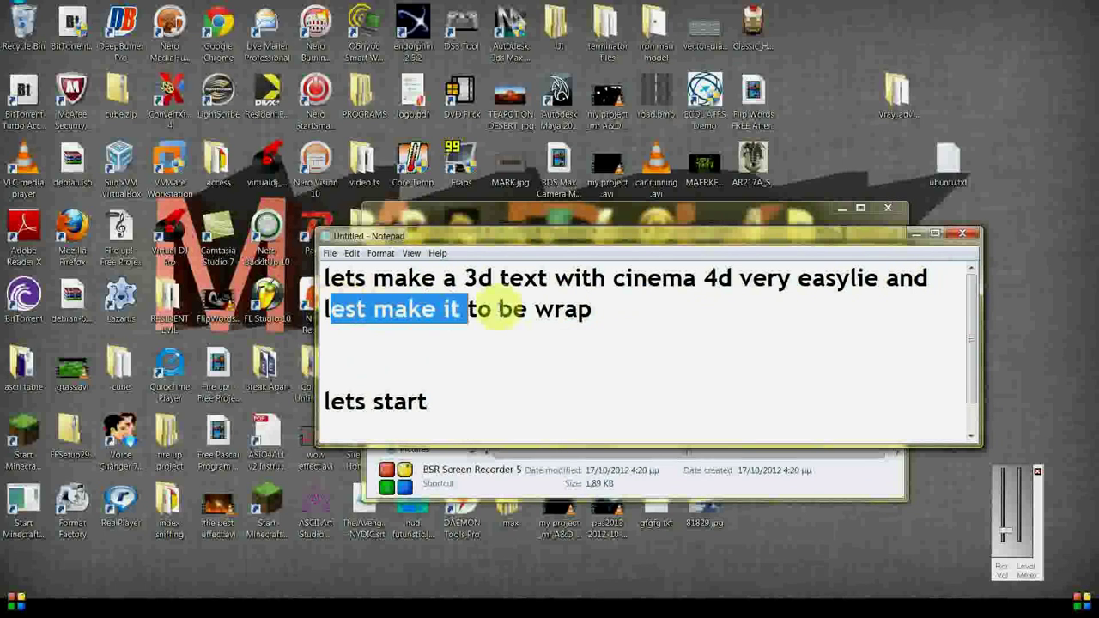
{"action": "left_click_drag", "start_coordinate": [593, 308], "coordinate": [577, 308]}
{"action": "scroll", "coordinate": [342, 402], "scroll_direction": "down", "scroll_amount": 1}
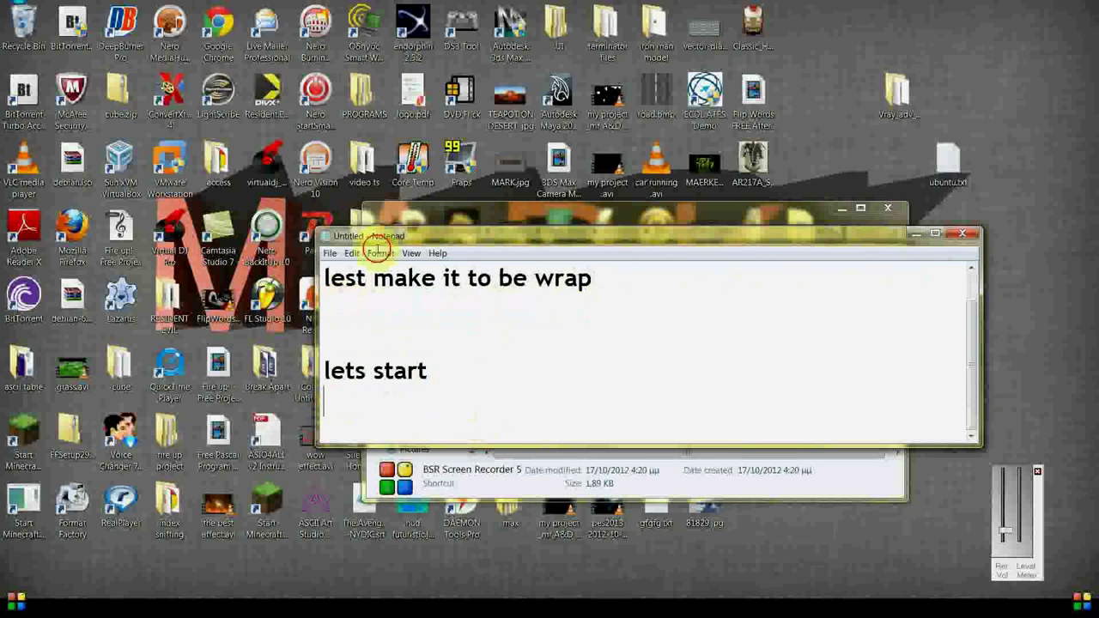
From the Start menu, open My Computer and browse into C:\Program Files.
{"action": "key", "text": "super"}
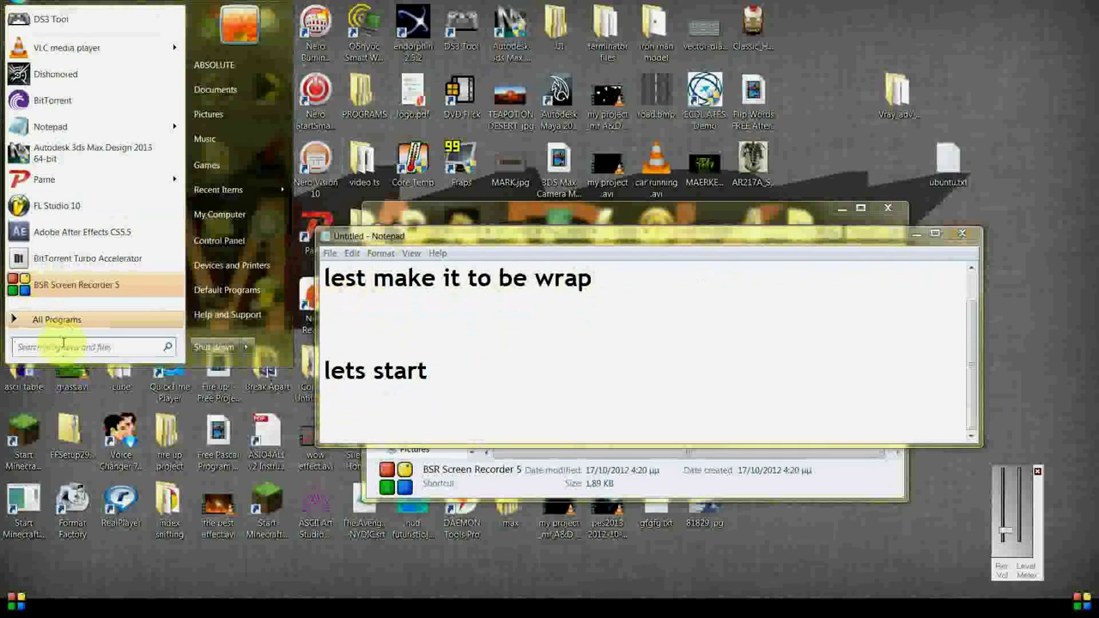
{"action": "type", "text": "cin"}
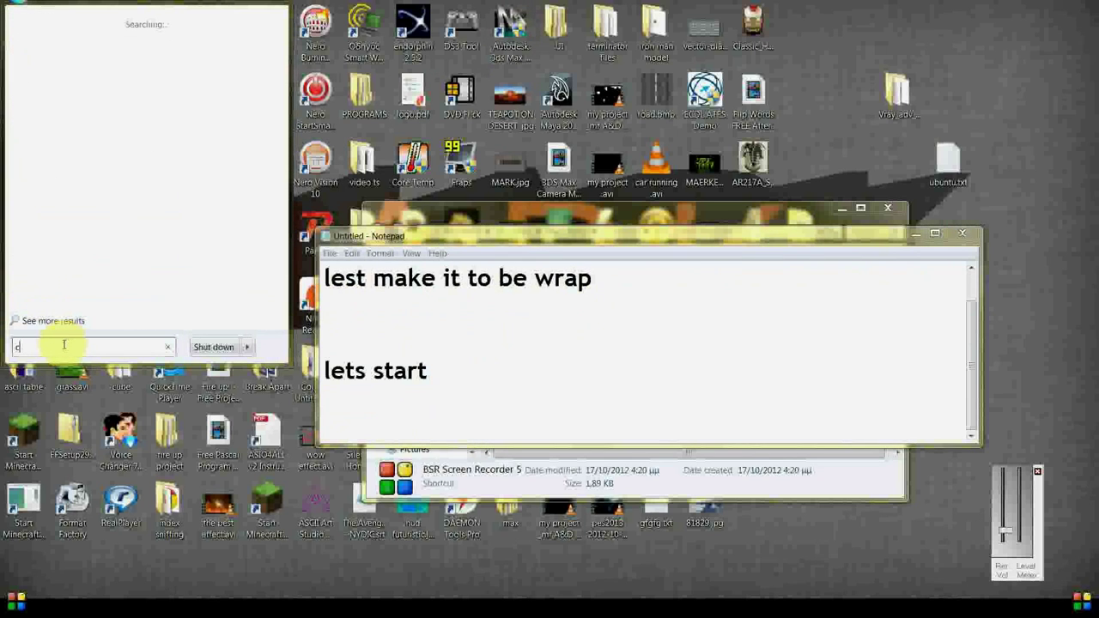
{"action": "key", "text": "BackSpace"}
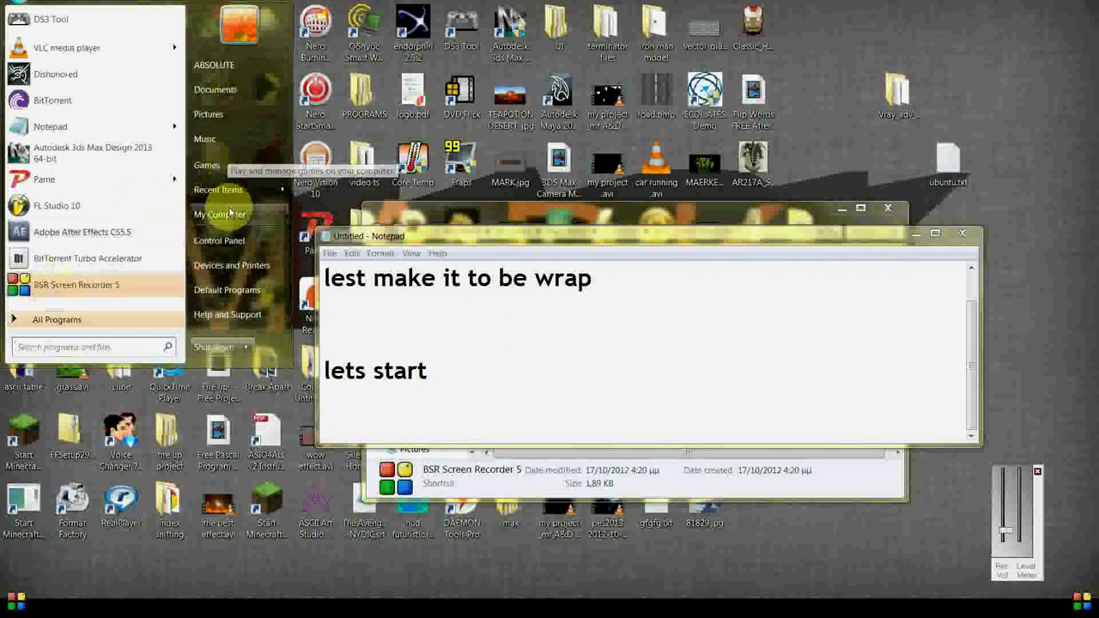
{"action": "left_click", "coordinate": [221, 215]}
{"action": "double_click", "coordinate": [670, 348]}
{"action": "scroll", "coordinate": [567, 385], "scroll_direction": "down", "scroll_amount": 4}
{"action": "left_click", "coordinate": [577, 343]}
{"action": "double_click", "coordinate": [576, 331]}
Select CINEMA 4D 64 Bit in MAXON\CINEMA 4D R12, then close both Explorer windows.
{"action": "scroll", "coordinate": [582, 404], "scroll_direction": "down", "scroll_amount": 2}
{"action": "double_click", "coordinate": [541, 454]}
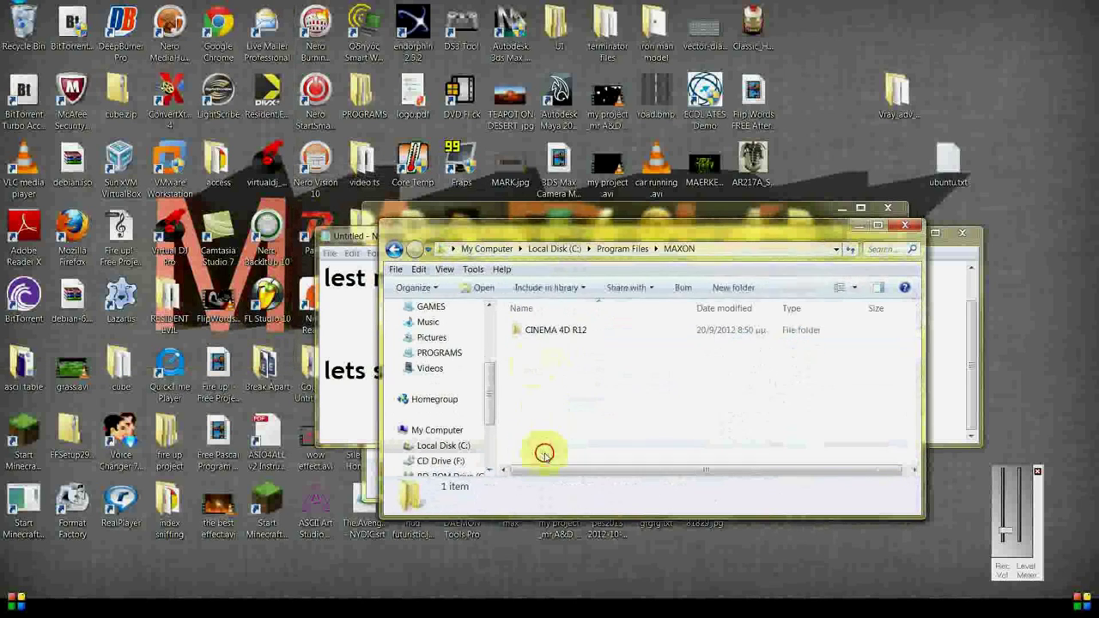
{"action": "double_click", "coordinate": [549, 329]}
{"action": "scroll", "coordinate": [550, 387], "scroll_direction": "down", "scroll_amount": 1}
{"action": "left_click", "coordinate": [556, 442]}
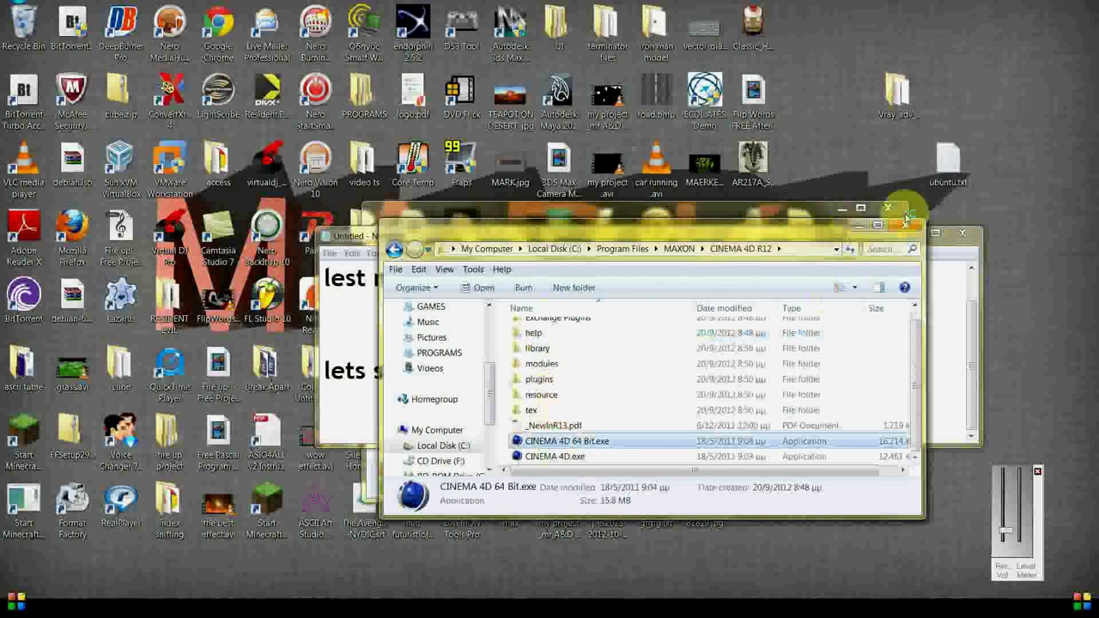
{"action": "left_click", "coordinate": [907, 221]}
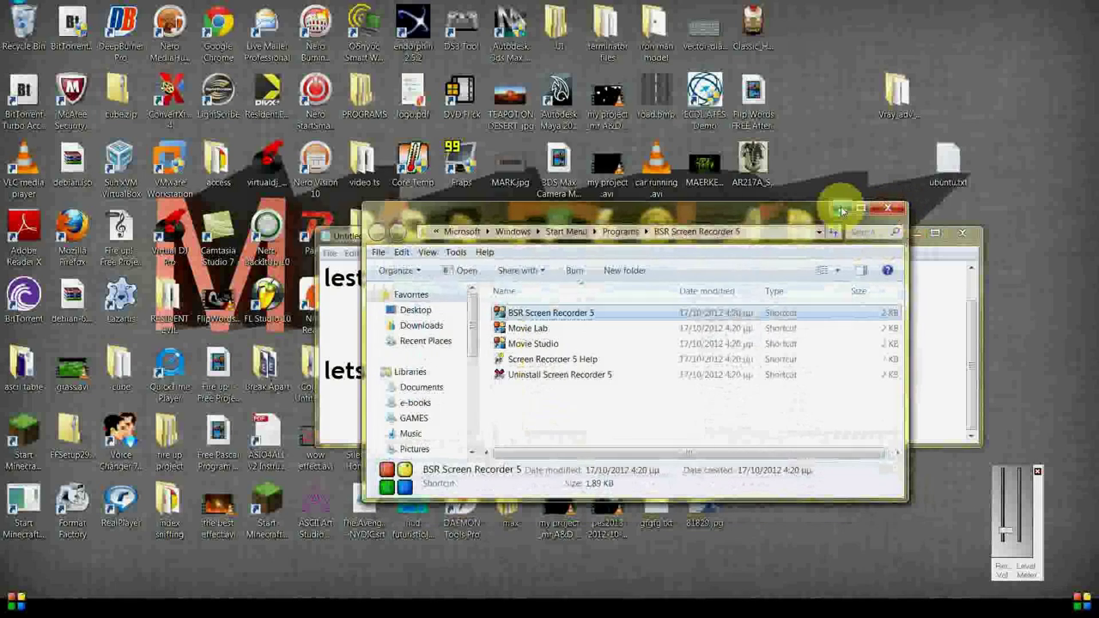
{"action": "left_click", "coordinate": [842, 211]}
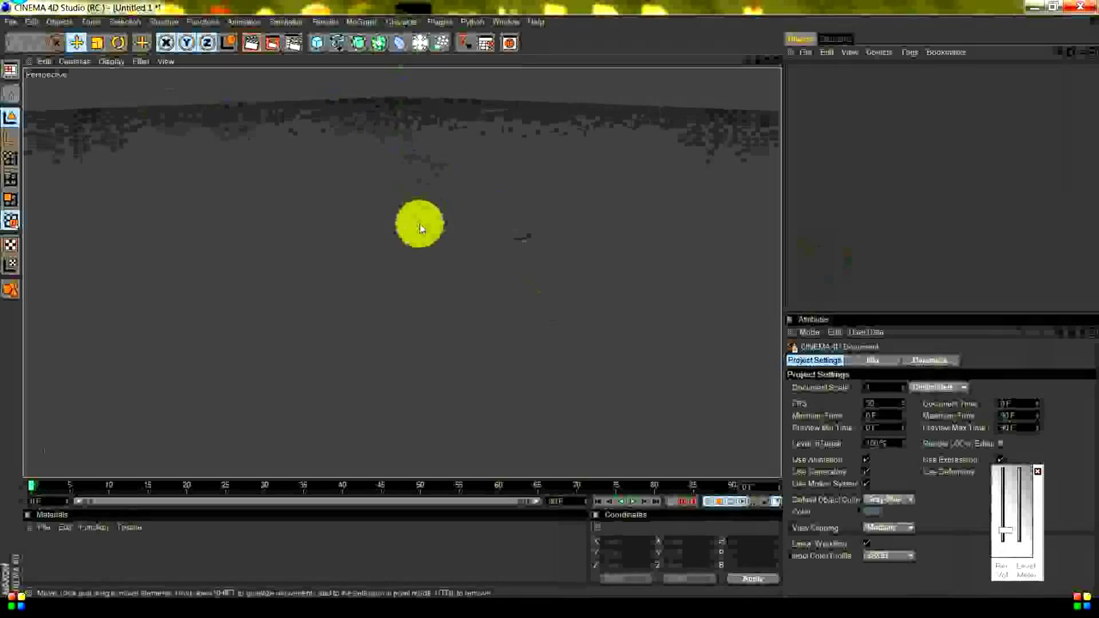
Add a 3D MoText object reading 'Text' and frame it in the Perspective view.
{"action": "middle_click", "coordinate": [420, 225]}
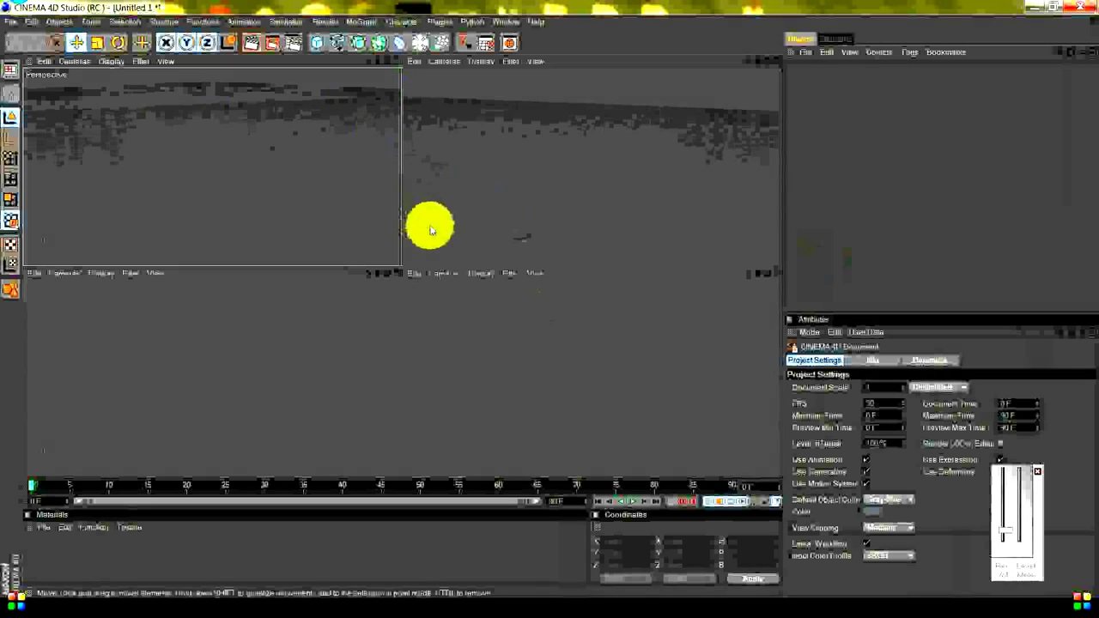
{"action": "middle_click", "coordinate": [355, 193]}
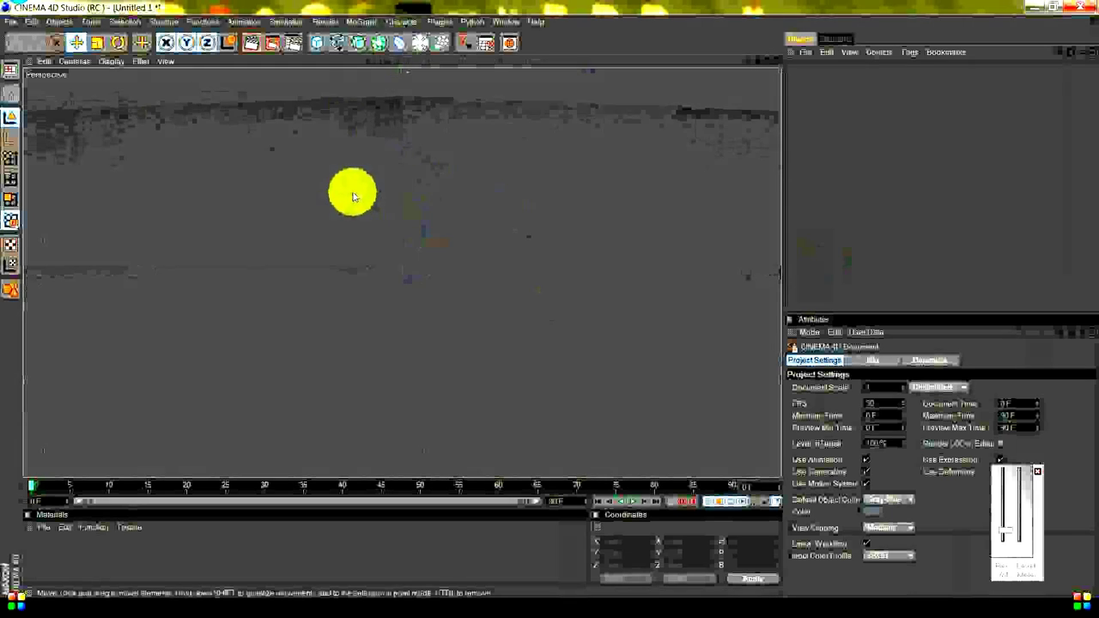
{"action": "left_click", "coordinate": [371, 23]}
{"action": "left_click", "coordinate": [399, 160]}
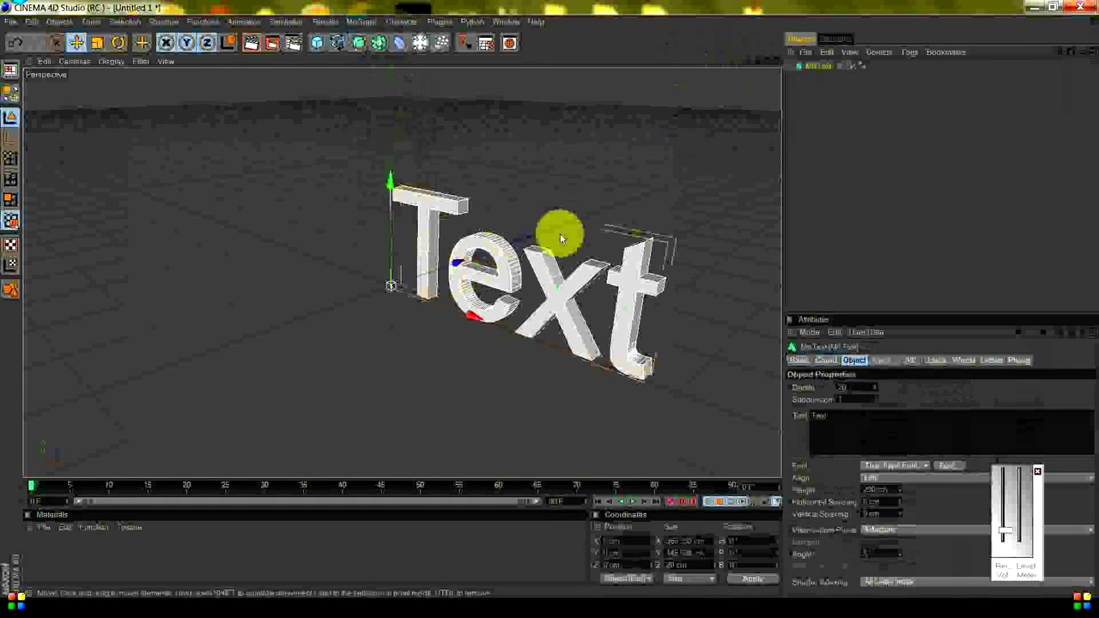
{"action": "mouse_move", "coordinate": [547, 298]}
{"action": "left_mouse_down", "text": "alt"}
{"action": "mouse_move", "coordinate": [626, 214]}
{"action": "mouse_move", "coordinate": [610, 214]}
{"action": "mouse_move", "coordinate": [550, 303]}
{"action": "left_mouse_up", "text": "alt"}
{"action": "mouse_move", "coordinate": [623, 204]}
{"action": "left_mouse_down", "text": "alt"}
{"action": "mouse_move", "coordinate": [544, 297]}
{"action": "mouse_move", "coordinate": [628, 184]}
{"action": "mouse_move", "coordinate": [544, 300]}
{"action": "mouse_move", "coordinate": [633, 186]}
{"action": "left_mouse_up", "text": "alt"}
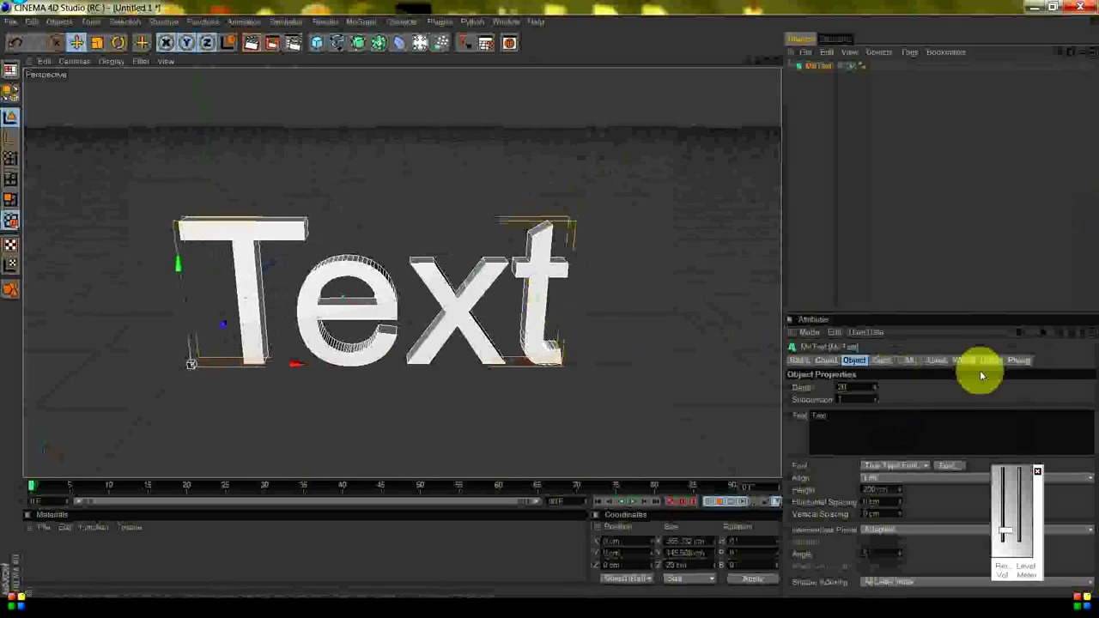
Raise the text's Subdivision and extrusion Depth, then check a test render in Picture Viewer.
{"action": "left_click", "coordinate": [921, 395]}
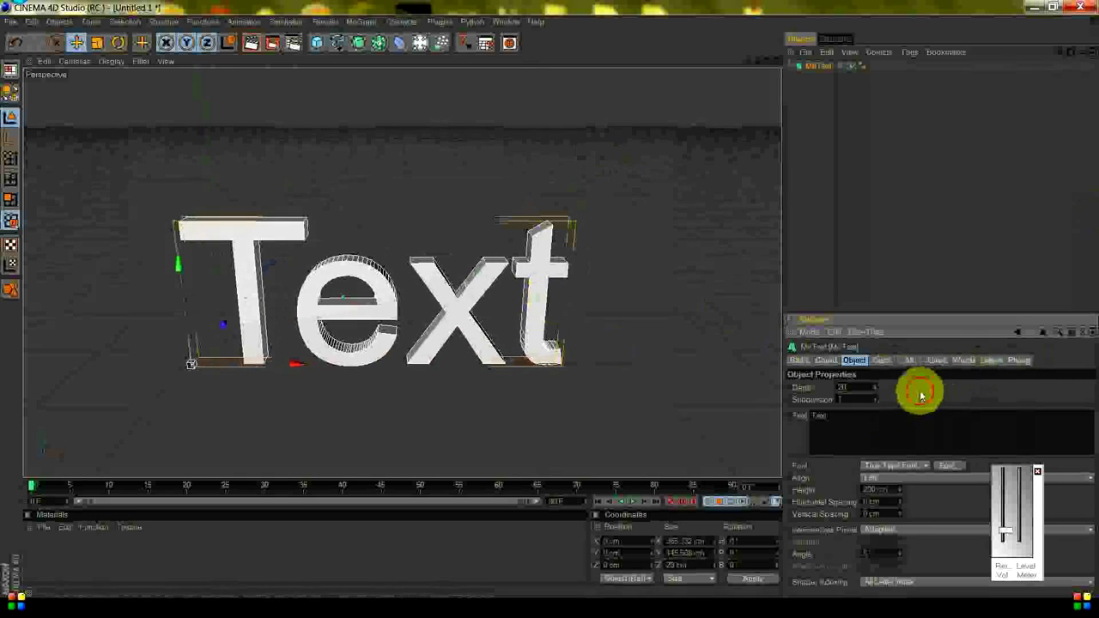
{"action": "left_click", "coordinate": [873, 396]}
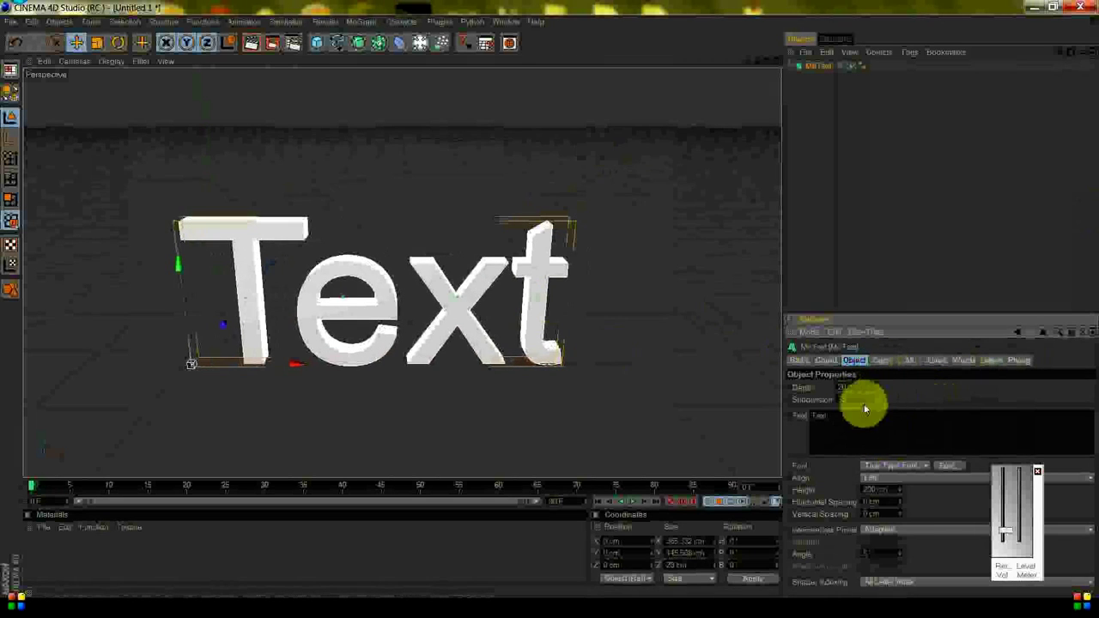
{"action": "left_click_drag", "start_coordinate": [873, 388], "coordinate": [873, 378]}
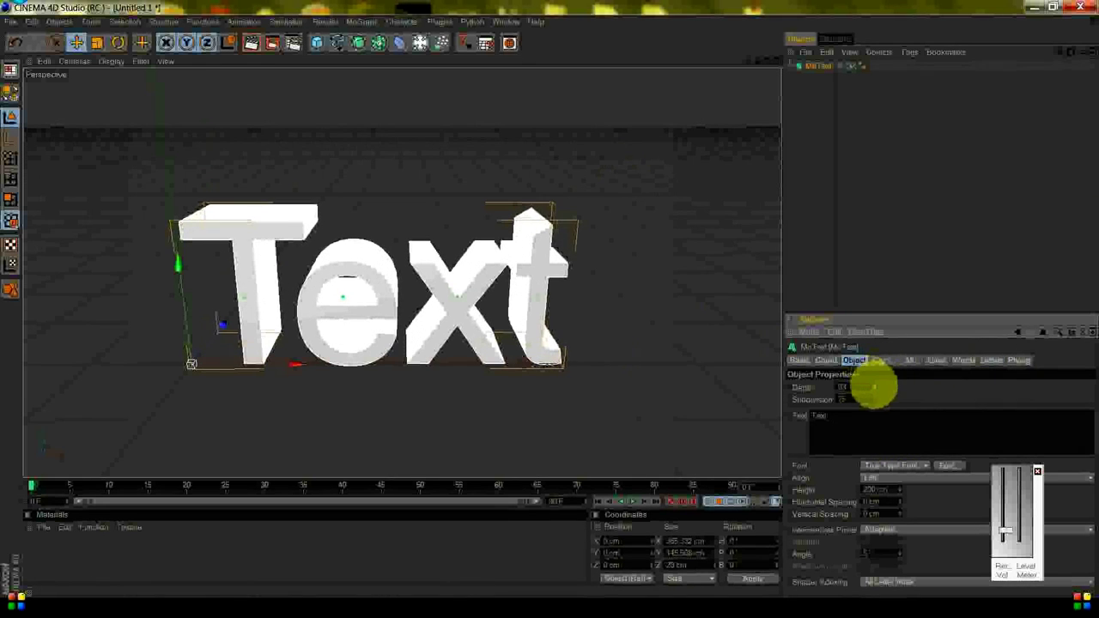
{"action": "left_click", "coordinate": [1037, 471]}
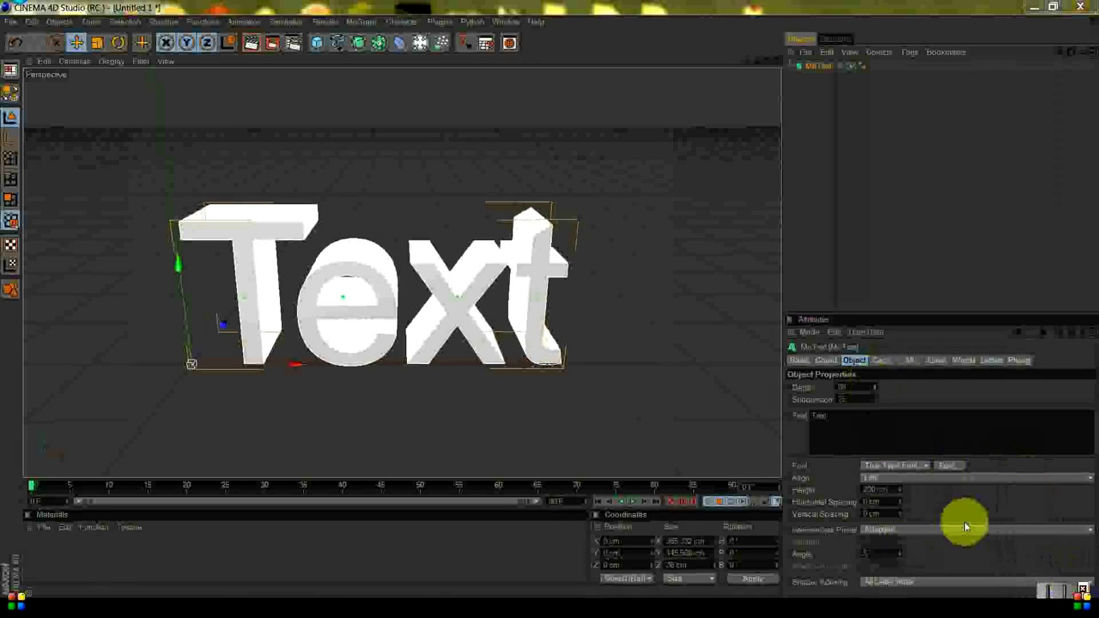
{"action": "left_click", "coordinate": [1078, 596]}
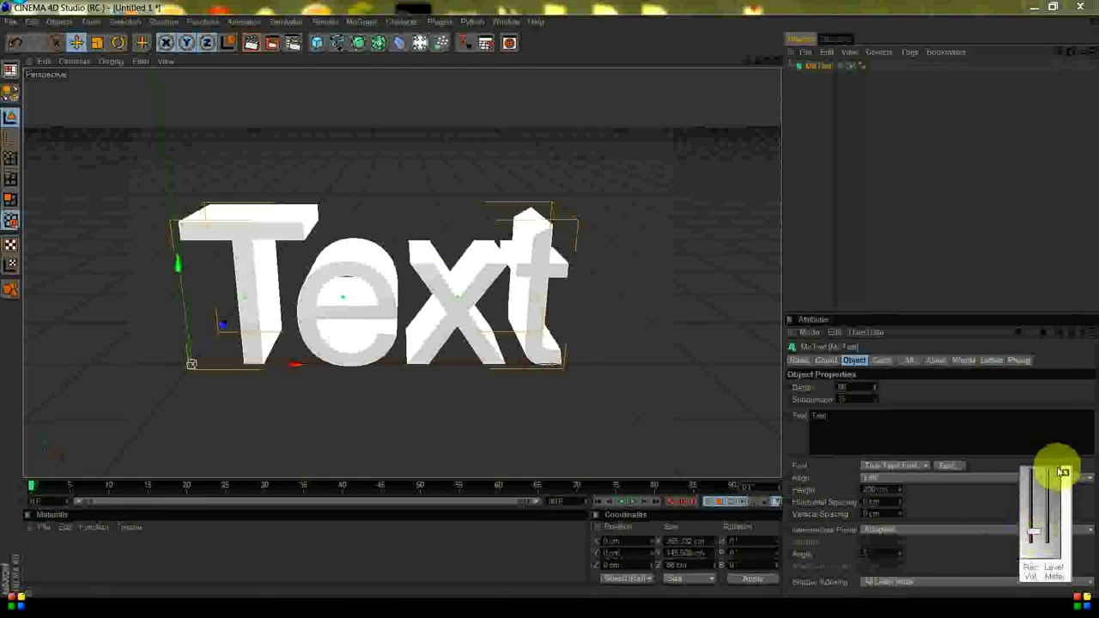
{"action": "left_click", "coordinate": [1055, 595]}
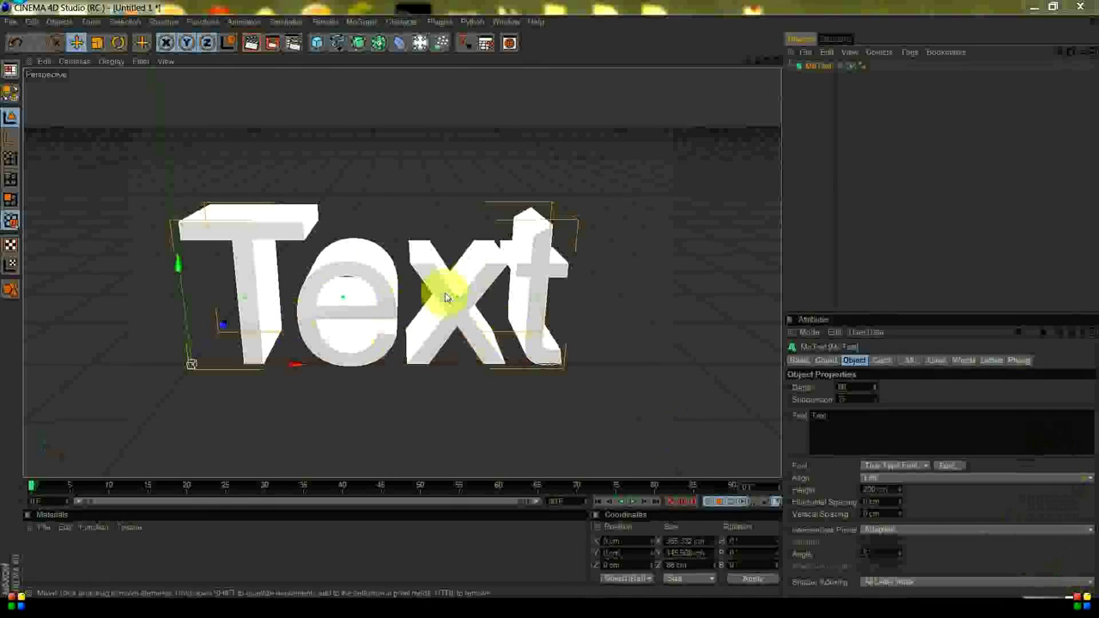
{"action": "left_click", "coordinate": [275, 44]}
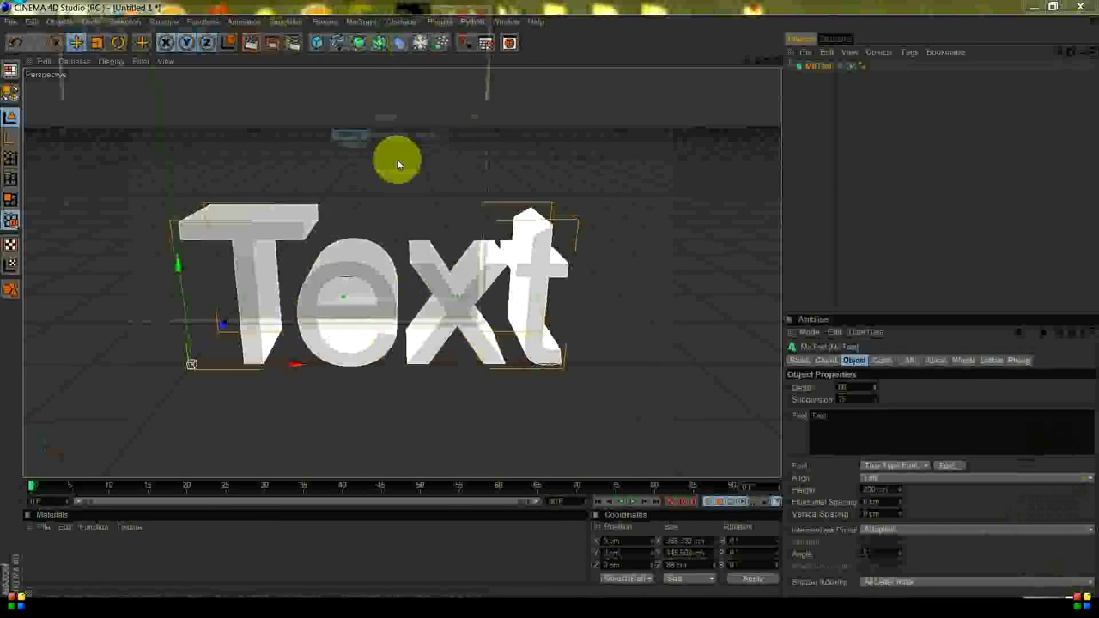
{"action": "left_click", "coordinate": [482, 8]}
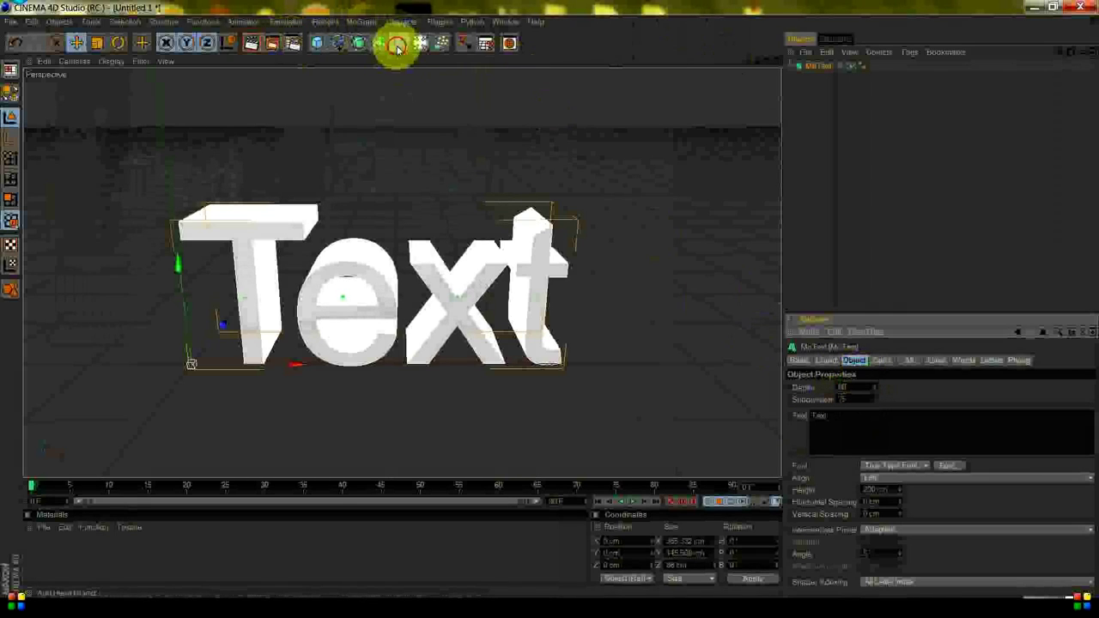
Add a Wrap deformer and orbit the Perspective view to a more upright angle.
{"action": "left_click_drag", "start_coordinate": [397, 47], "coordinate": [453, 237]}
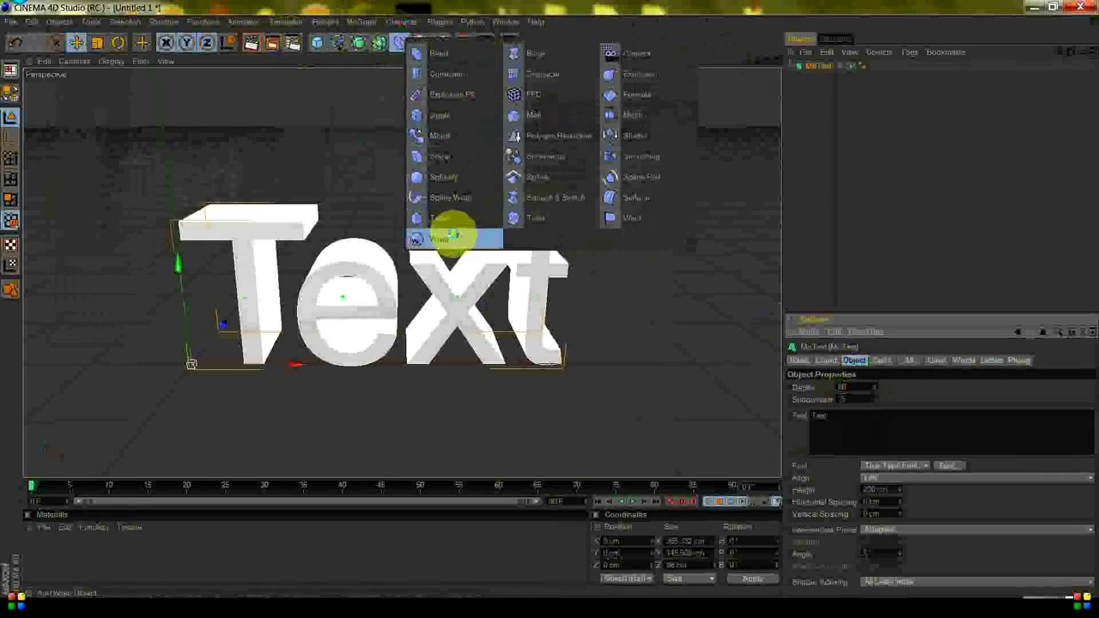
{"action": "left_click", "coordinate": [453, 236]}
{"action": "mouse_move", "coordinate": [425, 204]}
{"action": "left_mouse_down", "text": "alt"}
{"action": "mouse_move", "coordinate": [556, 299]}
{"action": "mouse_move", "coordinate": [768, 57]}
{"action": "mouse_move", "coordinate": [547, 300]}
{"action": "mouse_move", "coordinate": [466, 250]}
{"action": "mouse_move", "coordinate": [750, 80]}
{"action": "mouse_move", "coordinate": [761, 61]}
{"action": "mouse_move", "coordinate": [547, 300]}
{"action": "mouse_move", "coordinate": [489, 238]}
{"action": "mouse_move", "coordinate": [451, 291]}
{"action": "left_mouse_up", "text": "alt"}
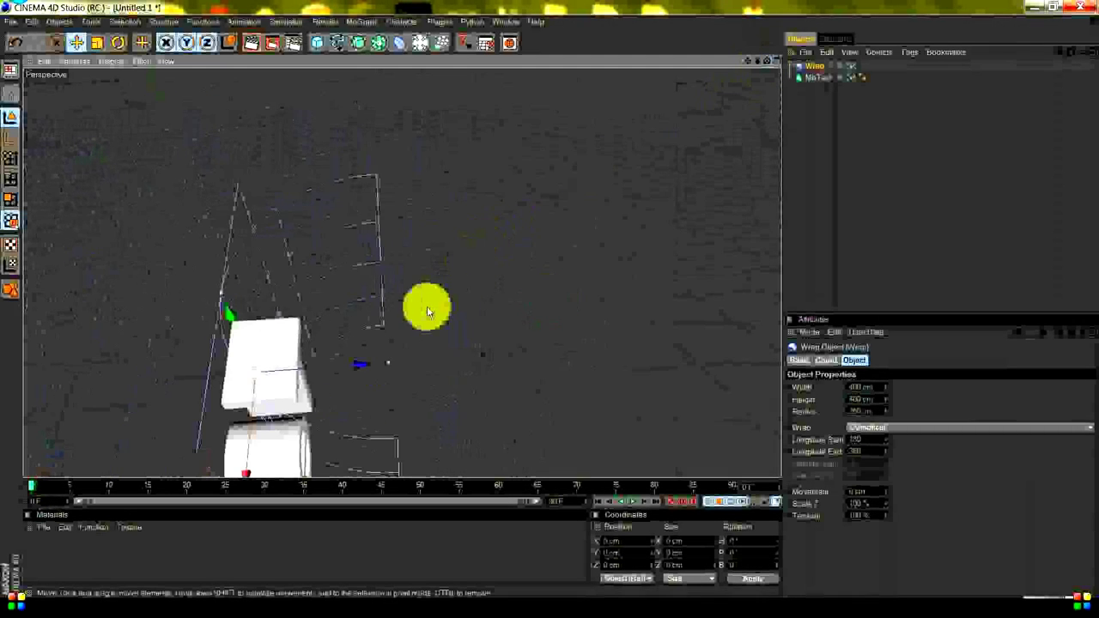
{"action": "middle_click", "coordinate": [422, 311]}
{"action": "middle_click", "coordinate": [228, 180]}
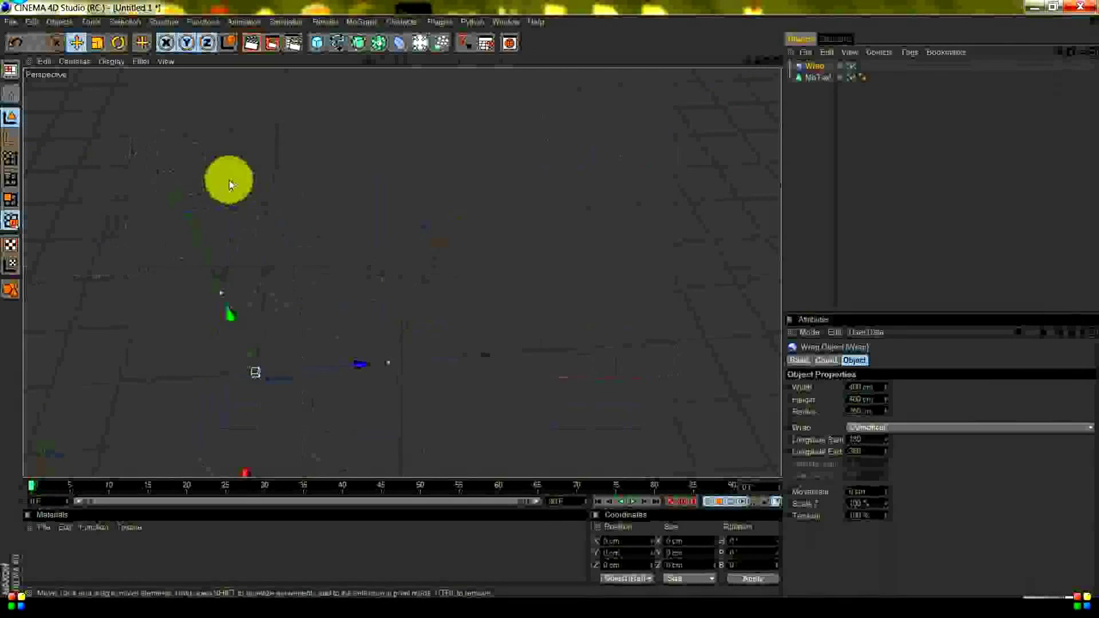
{"action": "mouse_move", "coordinate": [351, 293]}
{"action": "left_mouse_down", "text": "alt"}
{"action": "mouse_move", "coordinate": [547, 300]}
{"action": "mouse_move", "coordinate": [353, 310]}
{"action": "left_mouse_up", "text": "alt"}
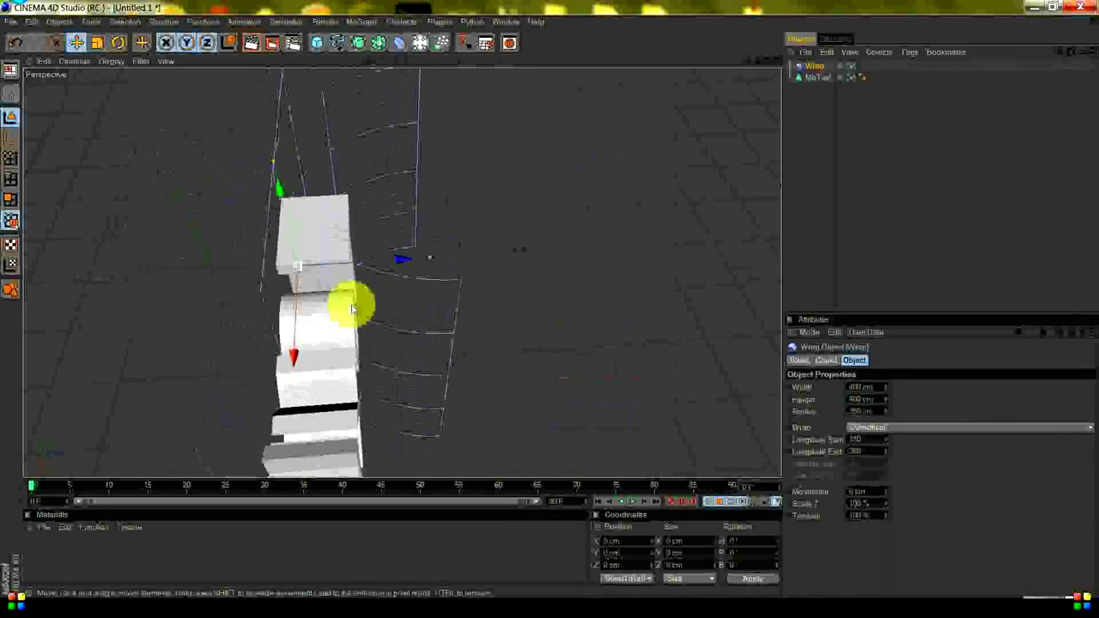
Reposition the Wrap sideways, enlarge its cage, and lower it about 70 cm along Y.
{"action": "mouse_move", "coordinate": [550, 299]}
{"action": "left_mouse_down"}
{"action": "mouse_move", "coordinate": [236, 330]}
{"action": "mouse_move", "coordinate": [540, 319]}
{"action": "mouse_move", "coordinate": [547, 304]}
{"action": "mouse_move", "coordinate": [260, 322]}
{"action": "mouse_move", "coordinate": [547, 299]}
{"action": "left_mouse_up"}
{"action": "mouse_move", "coordinate": [236, 409]}
{"action": "left_mouse_down"}
{"action": "mouse_move", "coordinate": [322, 386]}
{"action": "mouse_move", "coordinate": [328, 369]}
{"action": "left_mouse_up"}
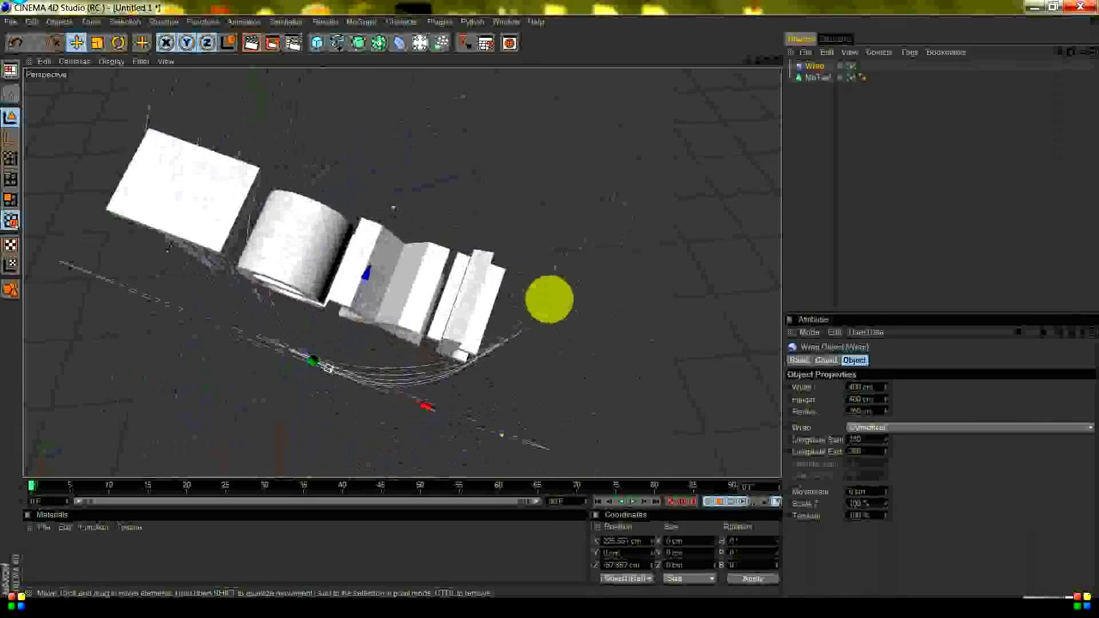
{"action": "mouse_move", "coordinate": [386, 392]}
{"action": "left_mouse_down"}
{"action": "mouse_move", "coordinate": [548, 297]}
{"action": "mouse_move", "coordinate": [420, 376]}
{"action": "mouse_move", "coordinate": [571, 296]}
{"action": "left_mouse_up"}
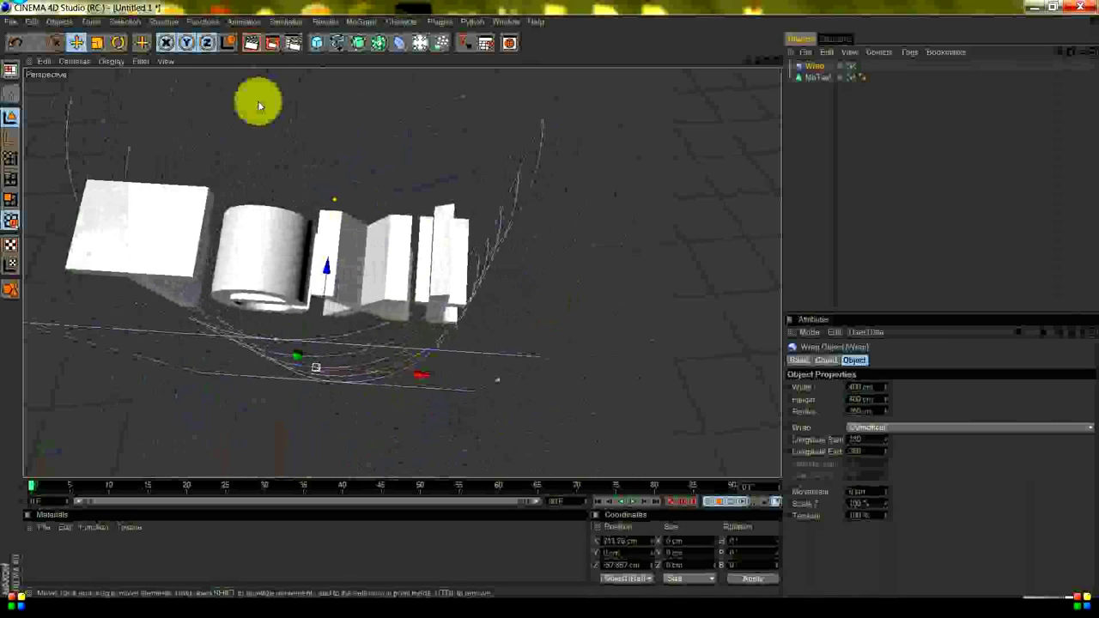
{"action": "left_click", "coordinate": [98, 43]}
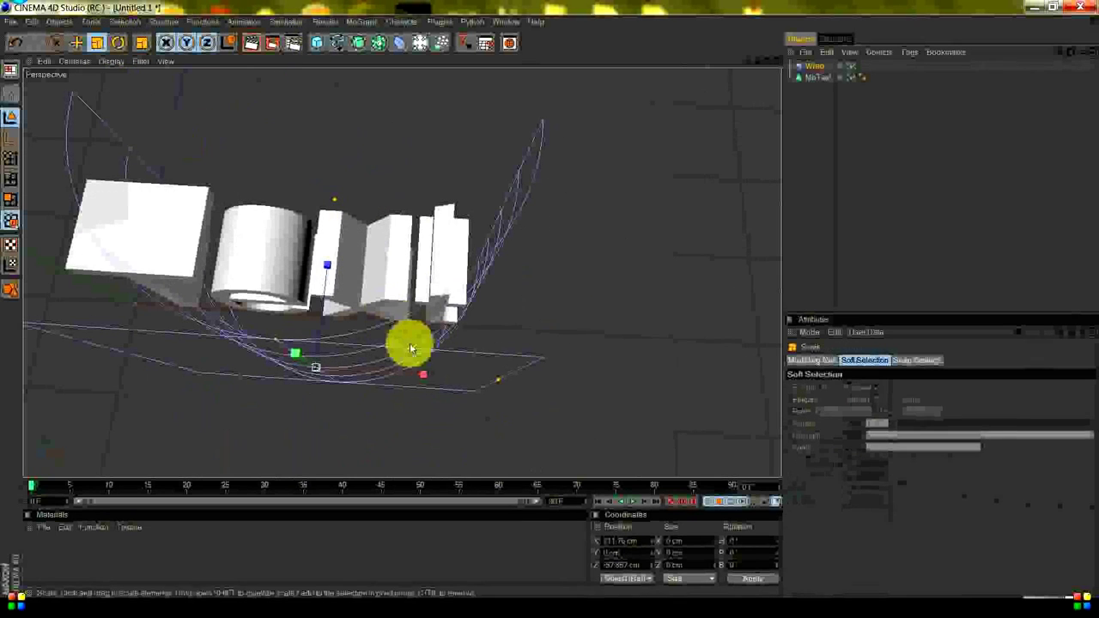
{"action": "mouse_move", "coordinate": [550, 297]}
{"action": "left_mouse_down"}
{"action": "mouse_move", "coordinate": [584, 304]}
{"action": "mouse_move", "coordinate": [498, 299]}
{"action": "mouse_move", "coordinate": [547, 299]}
{"action": "left_mouse_up"}
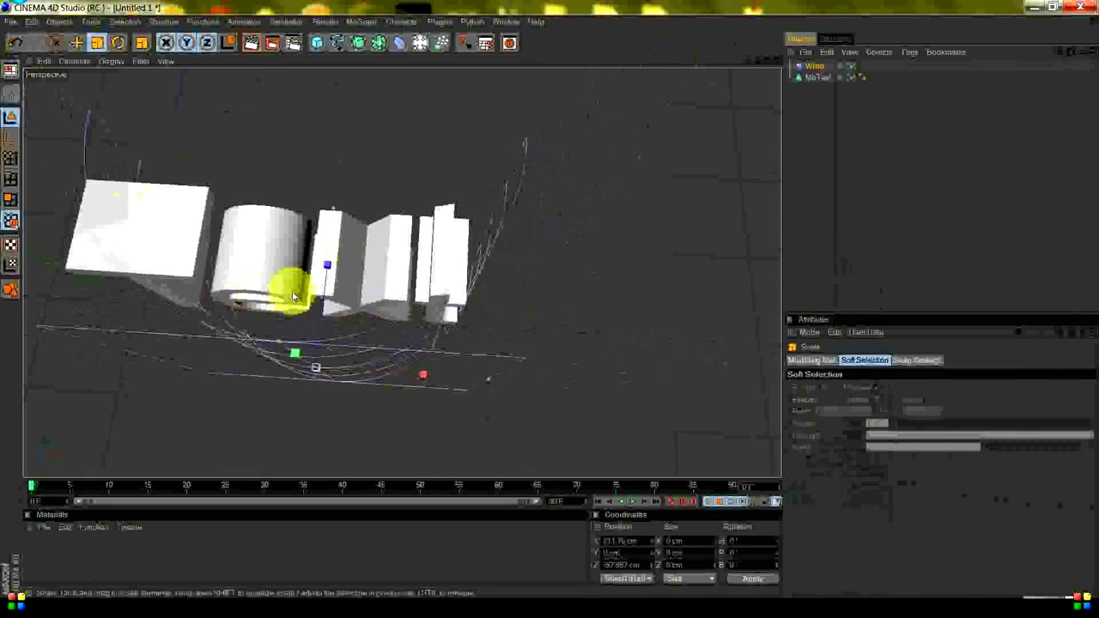
{"action": "left_click", "coordinate": [327, 305]}
{"action": "left_click_drag", "start_coordinate": [547, 300], "coordinate": [326, 277]}
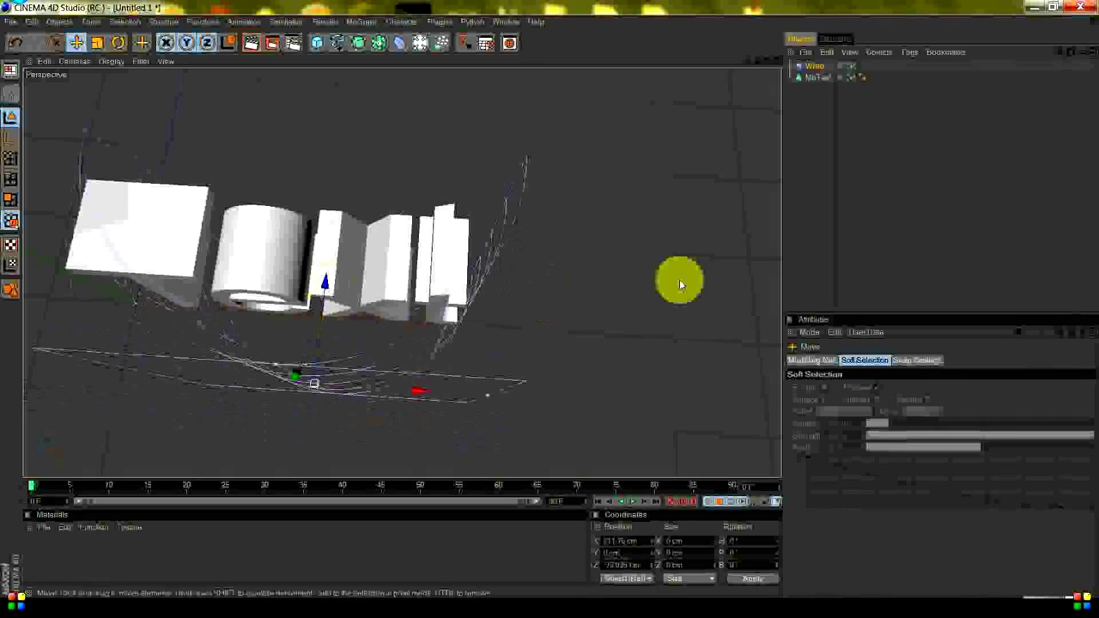
{"action": "left_click", "coordinate": [824, 69]}
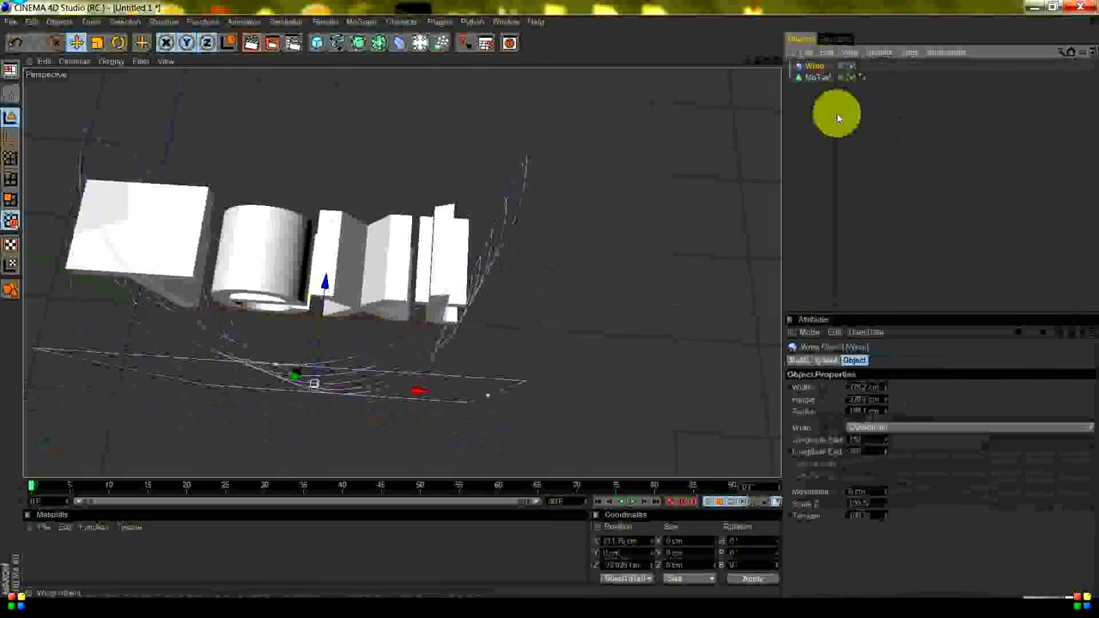
Give the Wrap height about 387 and radius about 327, set Cylindrical, and tweak Longitude Start and Movement.
{"action": "left_click", "coordinate": [886, 388]}
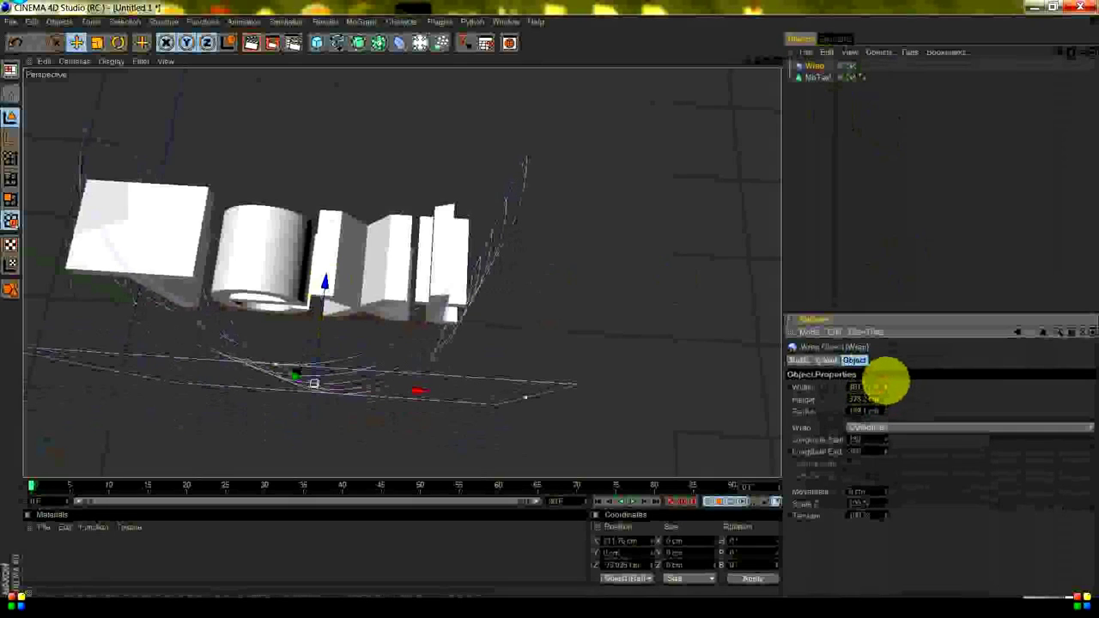
{"action": "left_click_drag", "start_coordinate": [885, 397], "coordinate": [889, 402]}
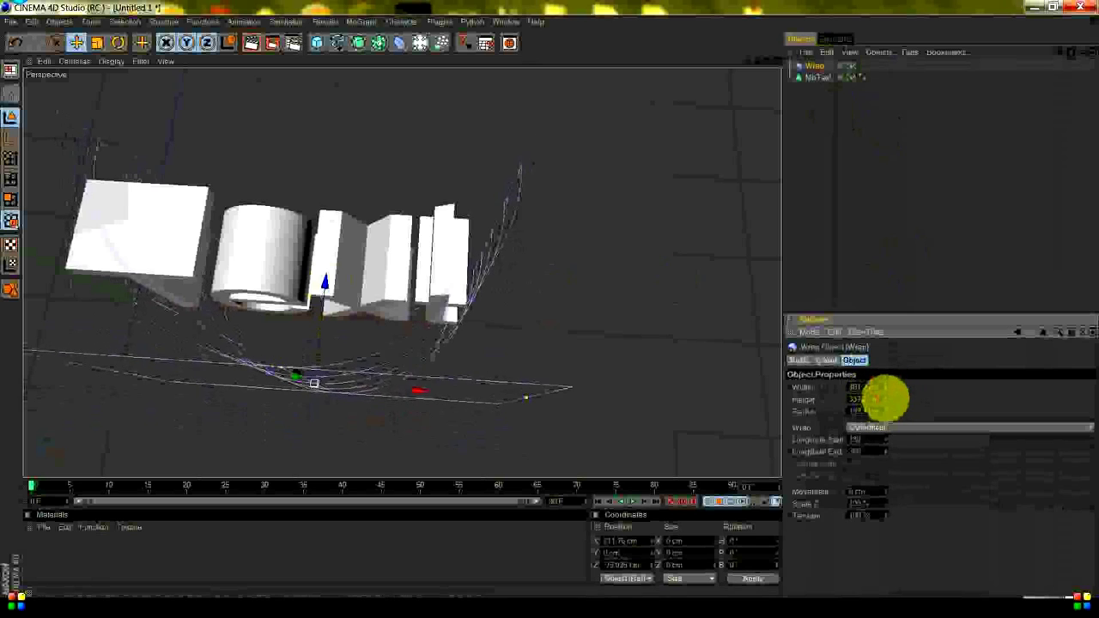
{"action": "left_click_drag", "start_coordinate": [888, 412], "coordinate": [889, 406]}
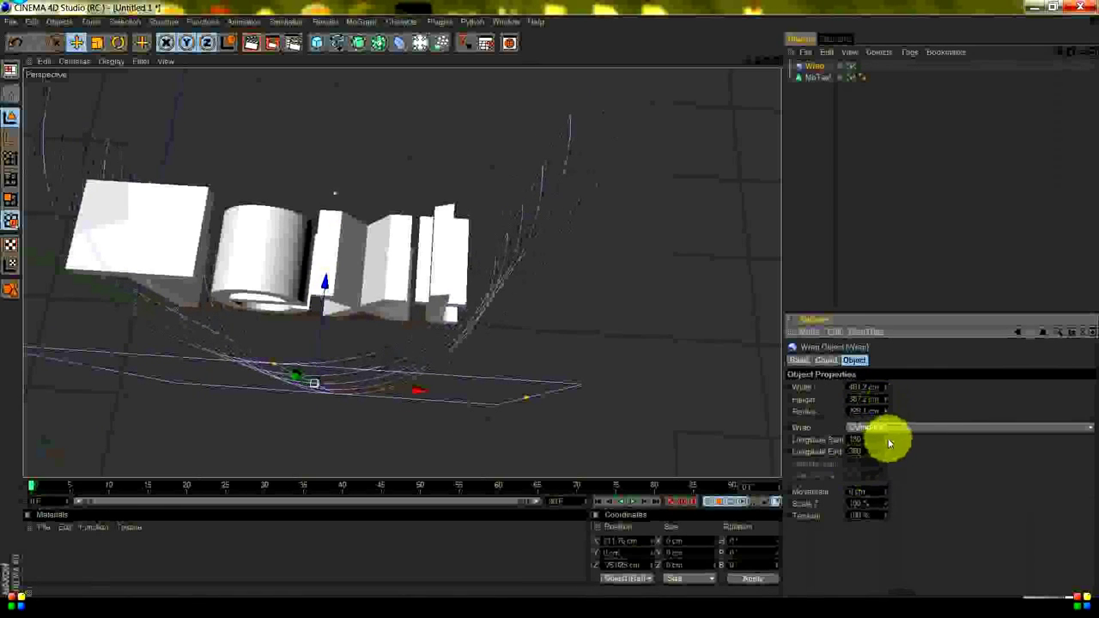
{"action": "left_click", "coordinate": [888, 428]}
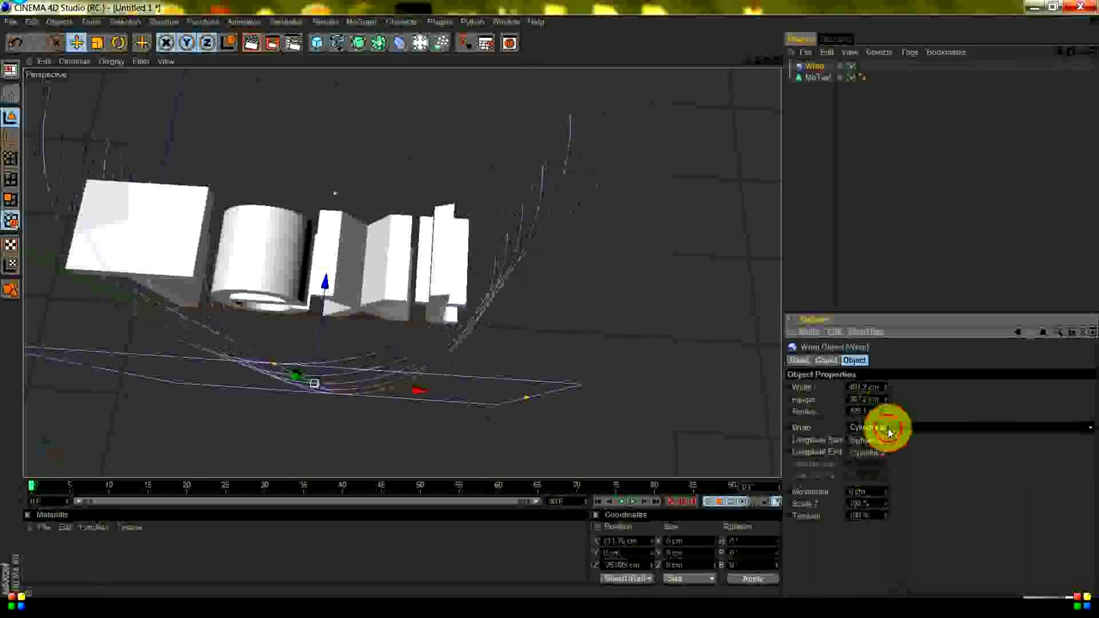
{"action": "left_click", "coordinate": [888, 434]}
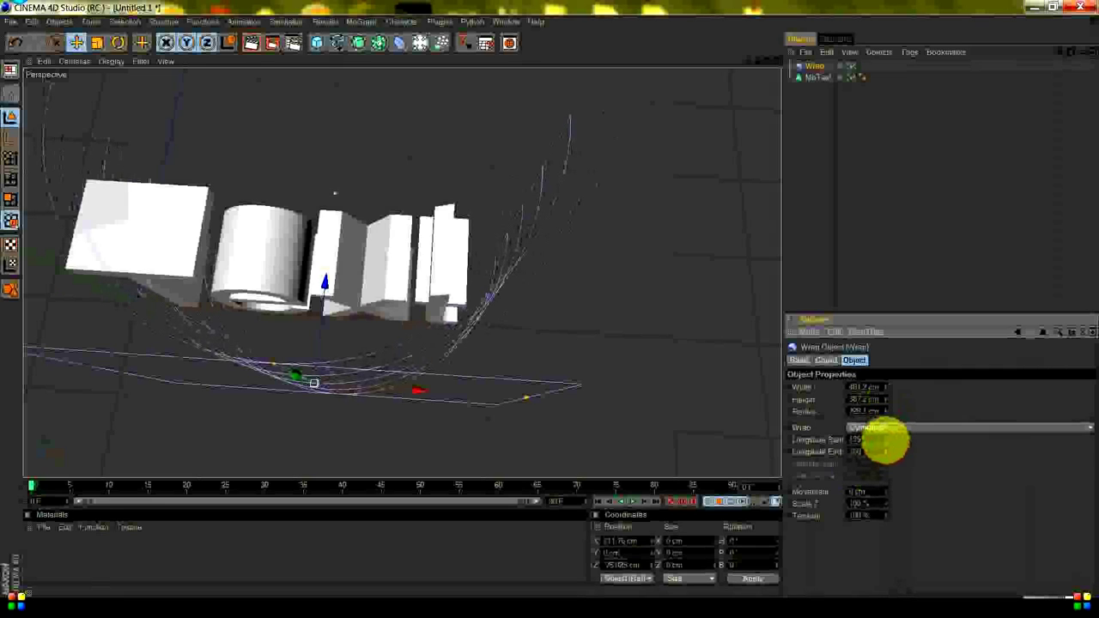
{"action": "left_click_drag", "start_coordinate": [886, 449], "coordinate": [887, 447]}
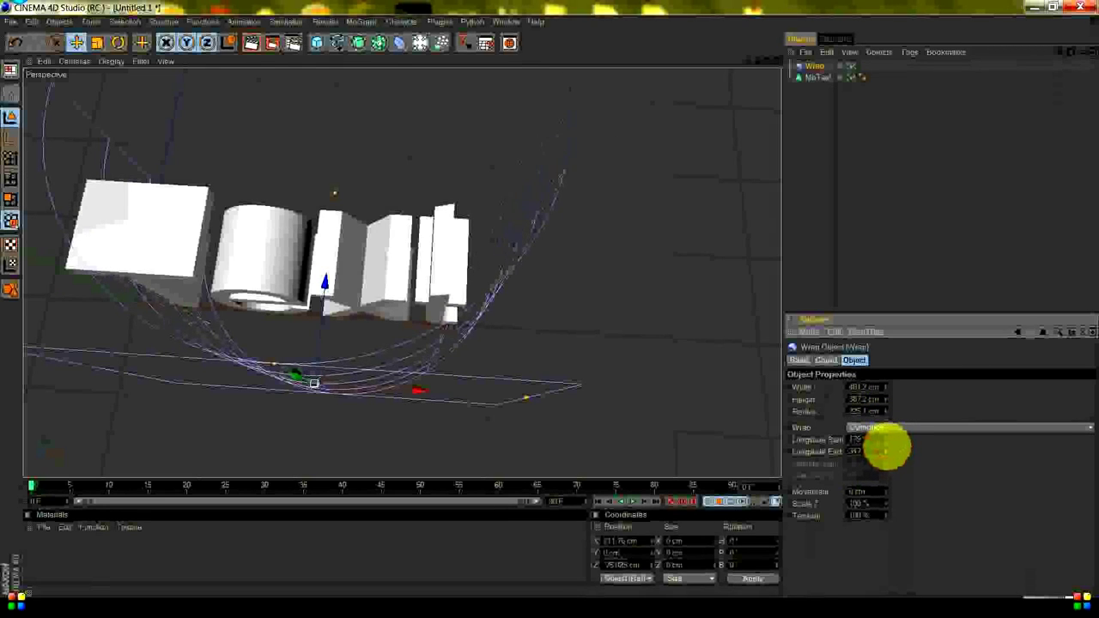
{"action": "left_click_drag", "start_coordinate": [888, 489], "coordinate": [887, 491]}
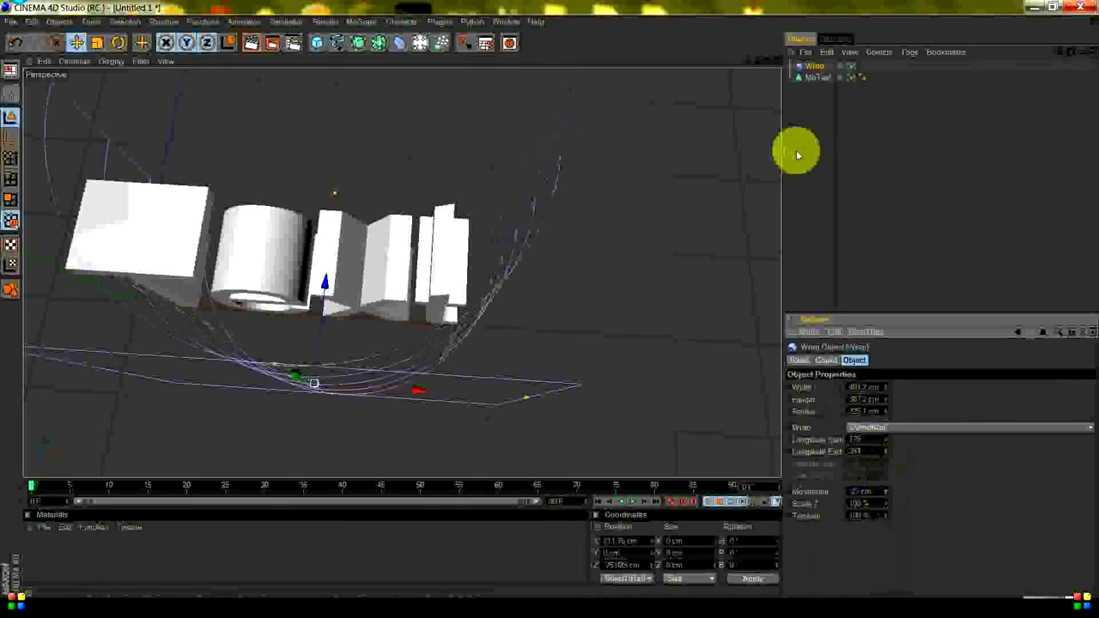
{"action": "left_click", "coordinate": [841, 80]}
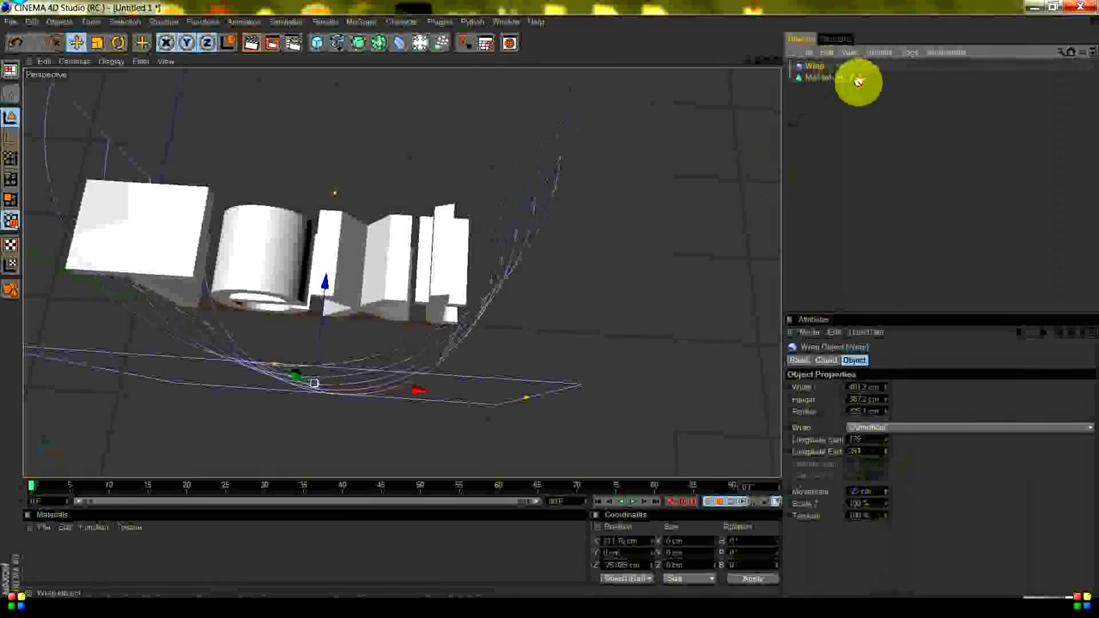
Parent the Wrap under MoText, lower Longitude Start, widen the cage to about 587 and heighten it.
{"action": "mouse_move", "coordinate": [856, 82]}
{"action": "left_mouse_down"}
{"action": "mouse_move", "coordinate": [867, 77]}
{"action": "mouse_move", "coordinate": [848, 77]}
{"action": "left_mouse_up"}
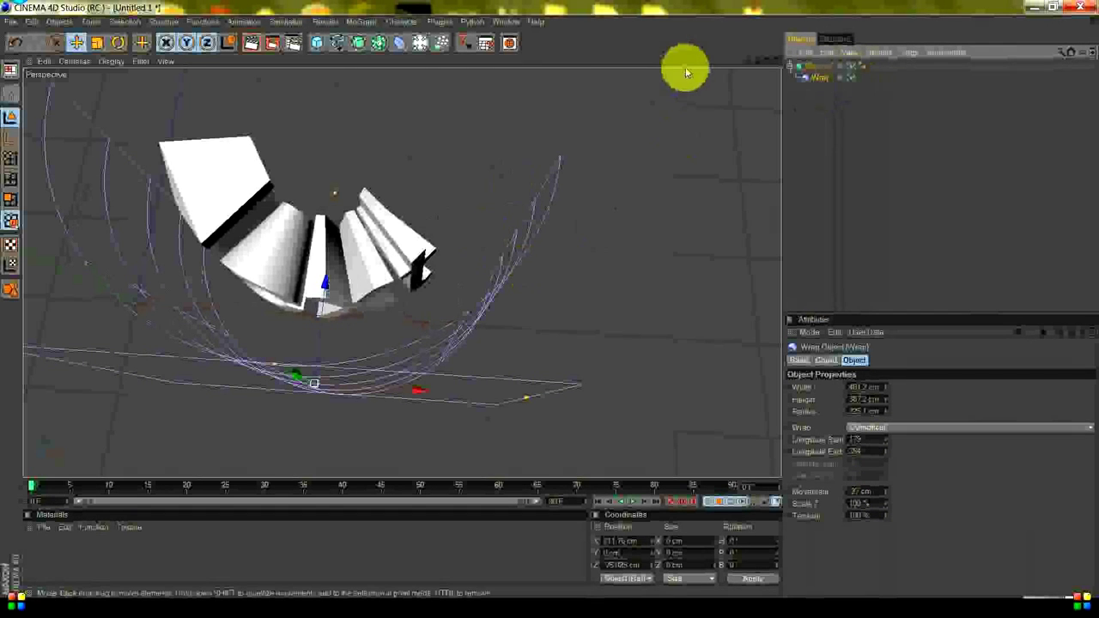
{"action": "left_click_drag", "start_coordinate": [550, 301], "coordinate": [549, 300]}
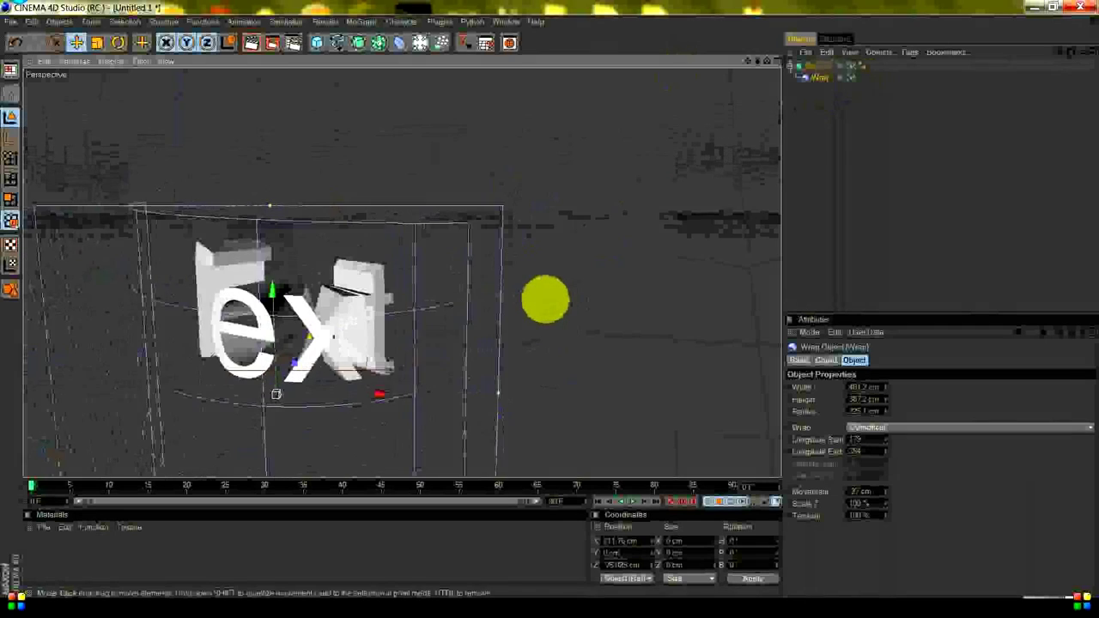
{"action": "left_click_drag", "start_coordinate": [884, 437], "coordinate": [887, 439]}
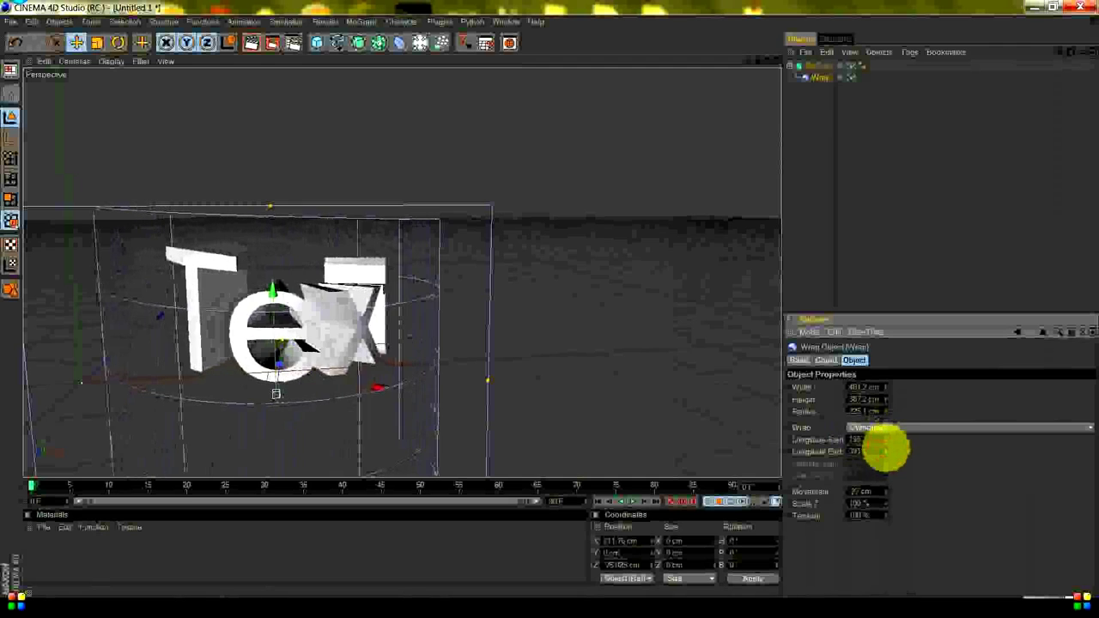
{"action": "left_click_drag", "start_coordinate": [888, 390], "coordinate": [876, 348]}
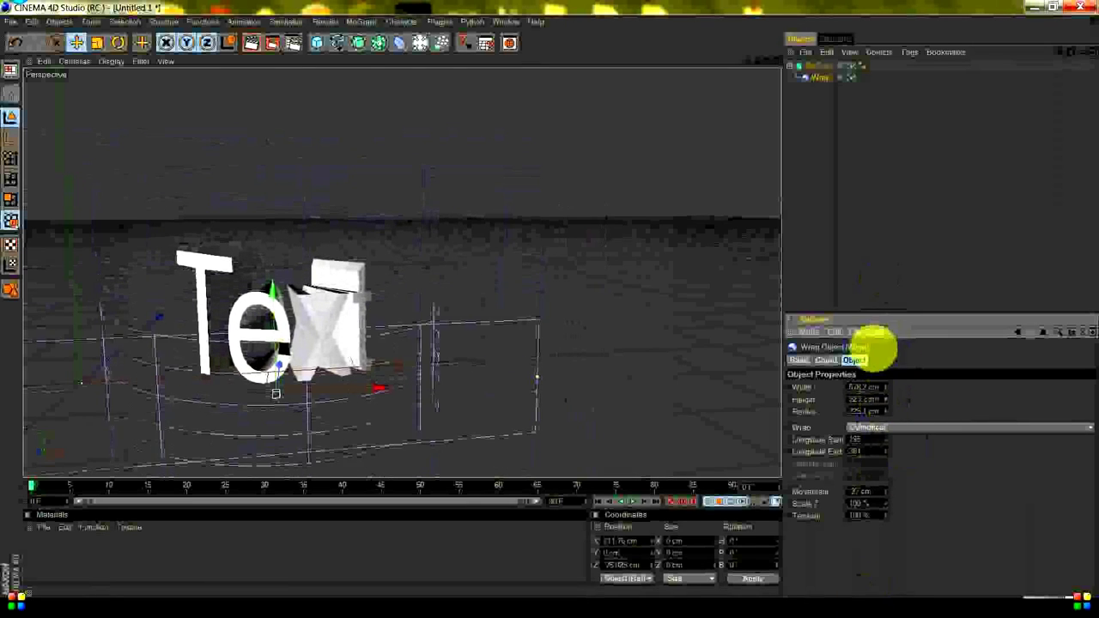
{"action": "left_click_drag", "start_coordinate": [887, 404], "coordinate": [887, 402]}
{"action": "left_click_drag", "start_coordinate": [894, 462], "coordinate": [878, 441]}
{"action": "mouse_move", "coordinate": [887, 492]}
{"action": "left_mouse_down"}
{"action": "mouse_move", "coordinate": [878, 480]}
{"action": "mouse_move", "coordinate": [863, 502]}
{"action": "left_mouse_up"}
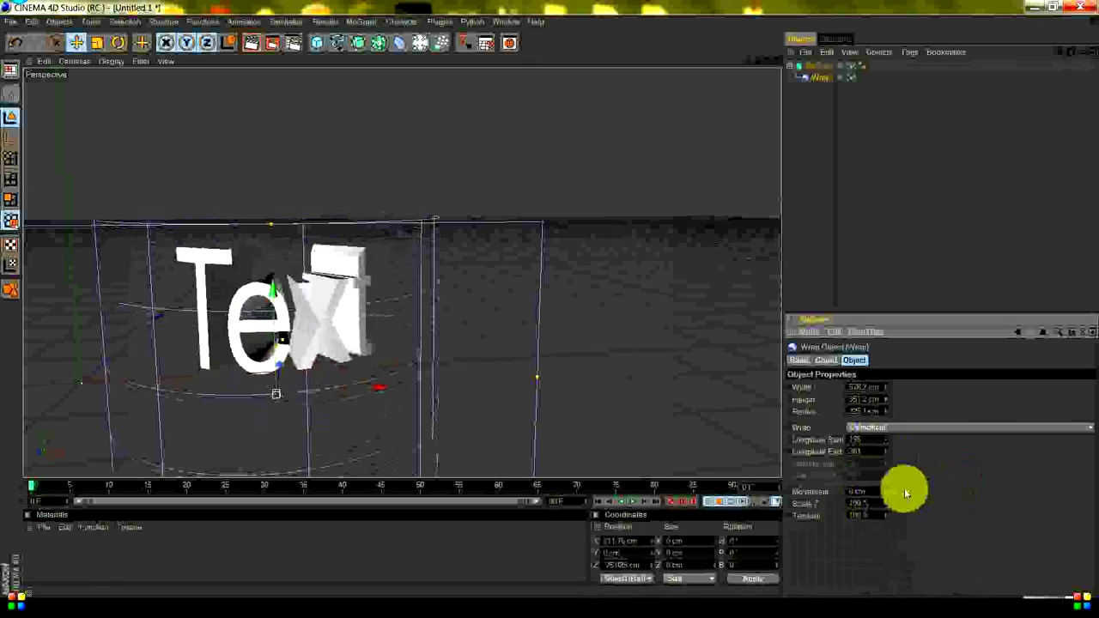
Return the Wrap's Movement to 0 cm and lower Scale Z to 25% and its Tension.
{"action": "mouse_move", "coordinate": [889, 506]}
{"action": "left_mouse_down"}
{"action": "mouse_move", "coordinate": [883, 495]}
{"action": "mouse_move", "coordinate": [879, 510]}
{"action": "mouse_move", "coordinate": [883, 501]}
{"action": "left_mouse_up"}
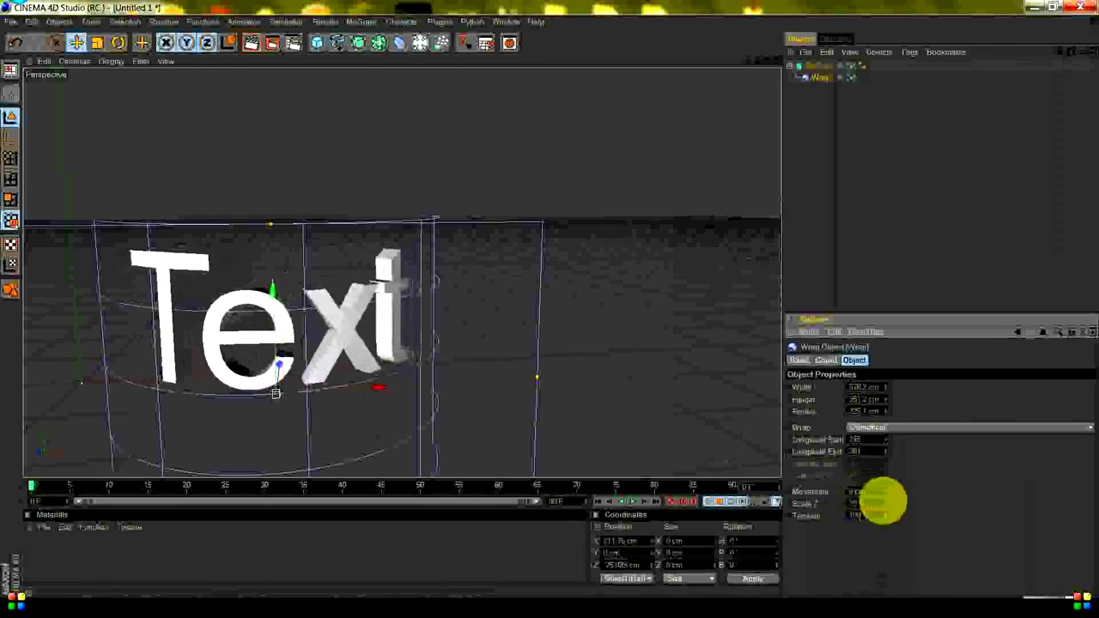
{"action": "left_click", "coordinate": [900, 467]}
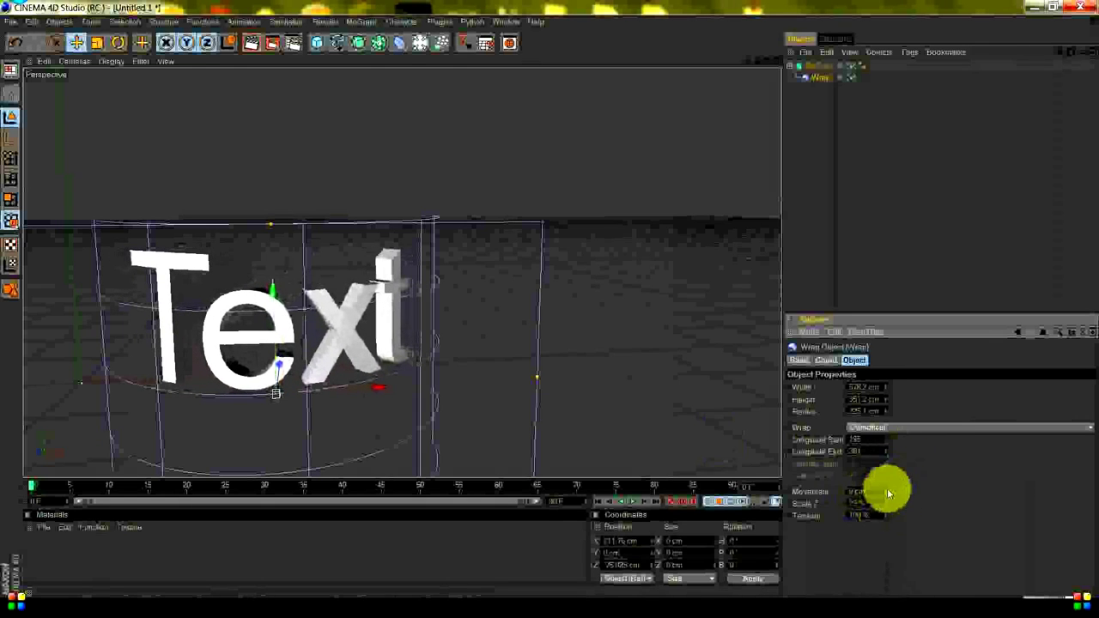
{"action": "left_click_drag", "start_coordinate": [887, 513], "coordinate": [887, 514]}
Increase the MoText's Horizontal Spacing so the letters spread further apart.
{"action": "left_click", "coordinate": [823, 69]}
{"action": "left_click", "coordinate": [876, 362]}
{"action": "left_click", "coordinate": [850, 362]}
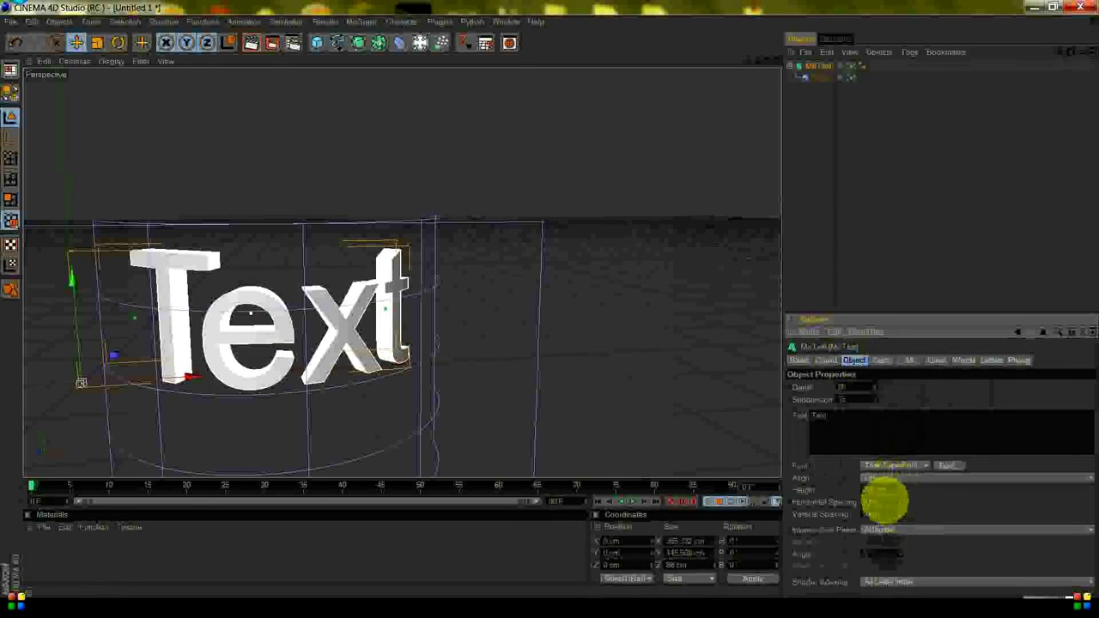
{"action": "left_click_drag", "start_coordinate": [902, 505], "coordinate": [898, 503]}
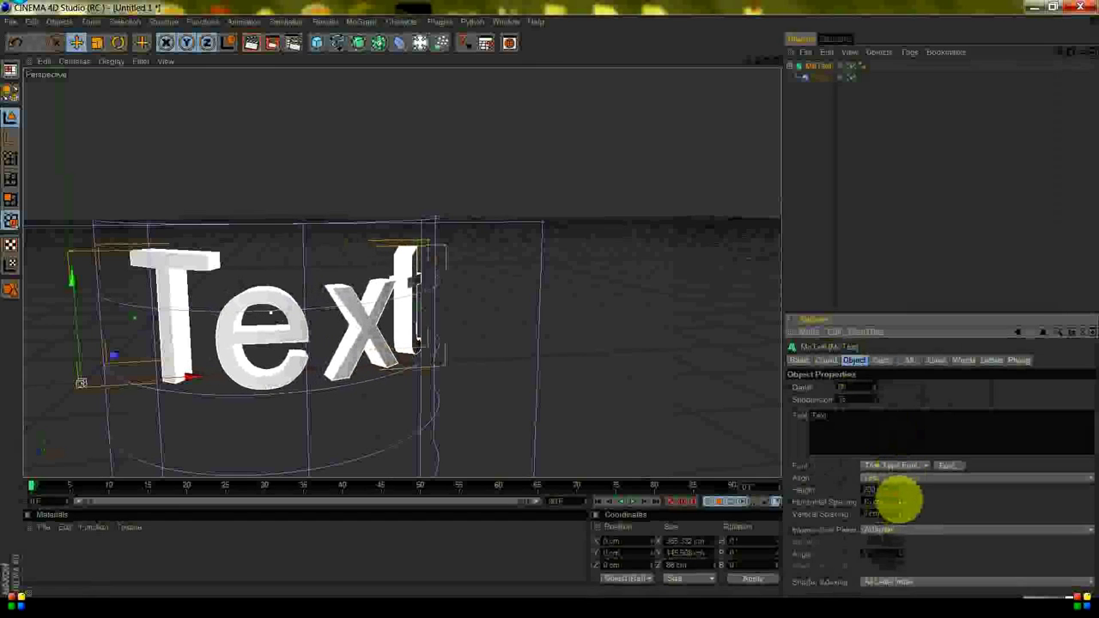
{"action": "left_click_drag", "start_coordinate": [898, 501], "coordinate": [898, 503]}
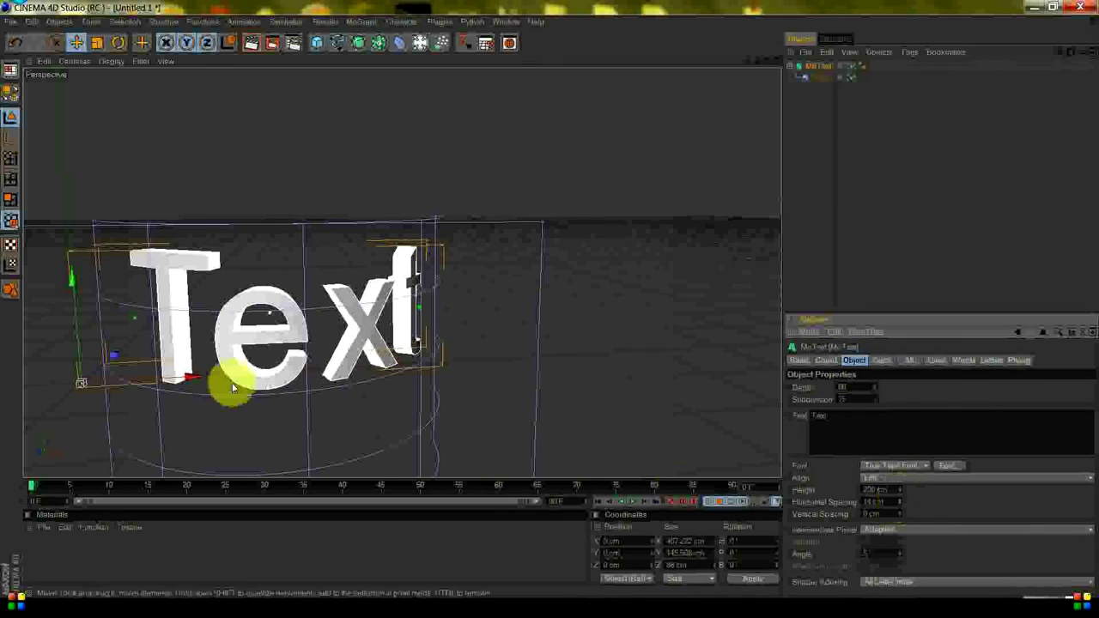
Nudge the MoText to the right along X and reframe the view of the wrapped word.
{"action": "left_click_drag", "start_coordinate": [160, 385], "coordinate": [181, 383]}
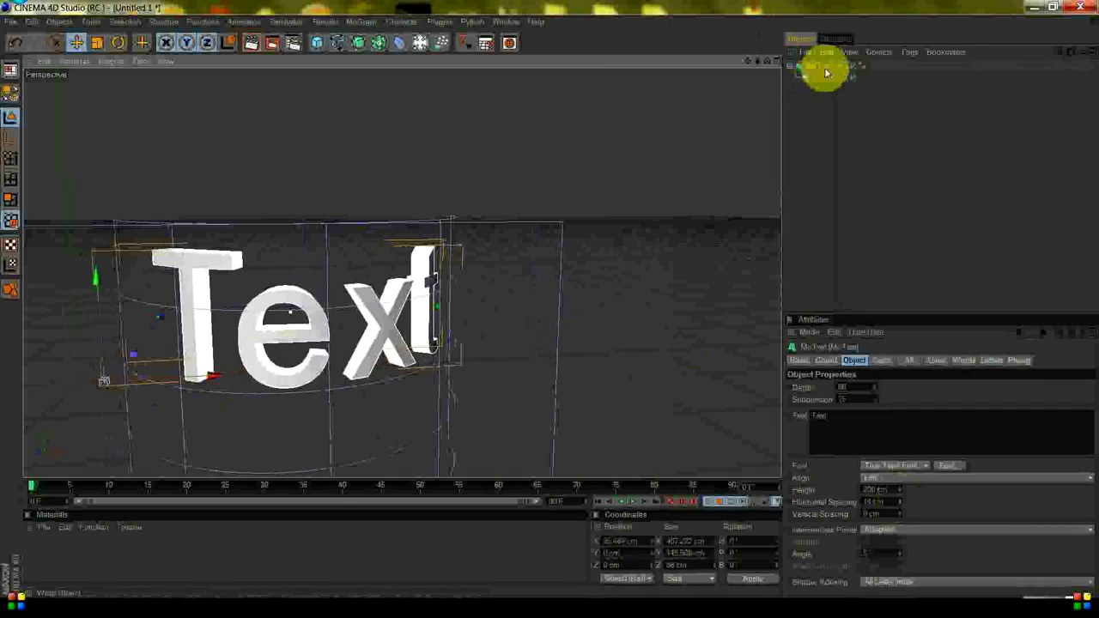
{"action": "key", "text": "ctrl+z"}
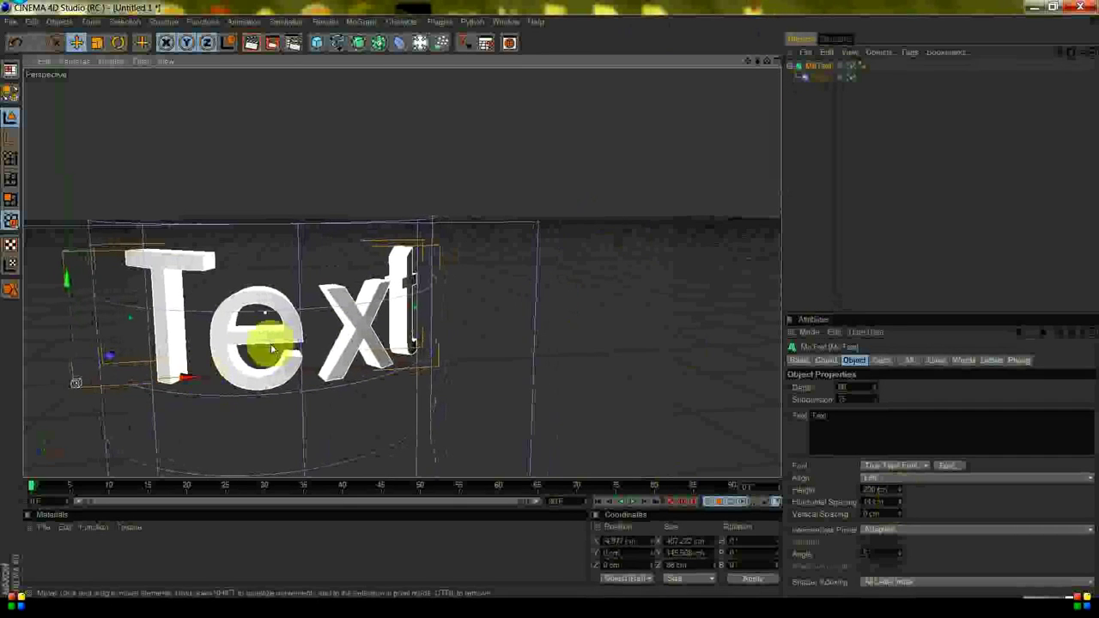
{"action": "key", "text": "ctrl+y"}
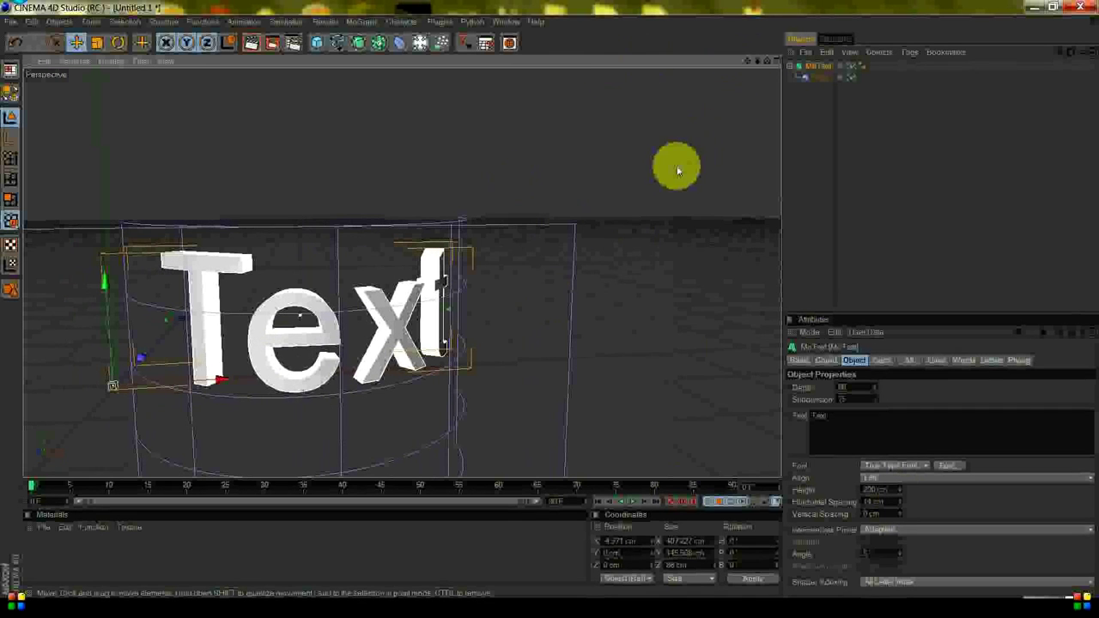
{"action": "left_click_drag", "start_coordinate": [748, 65], "coordinate": [544, 300]}
{"action": "left_click_drag", "start_coordinate": [768, 54], "coordinate": [549, 300]}
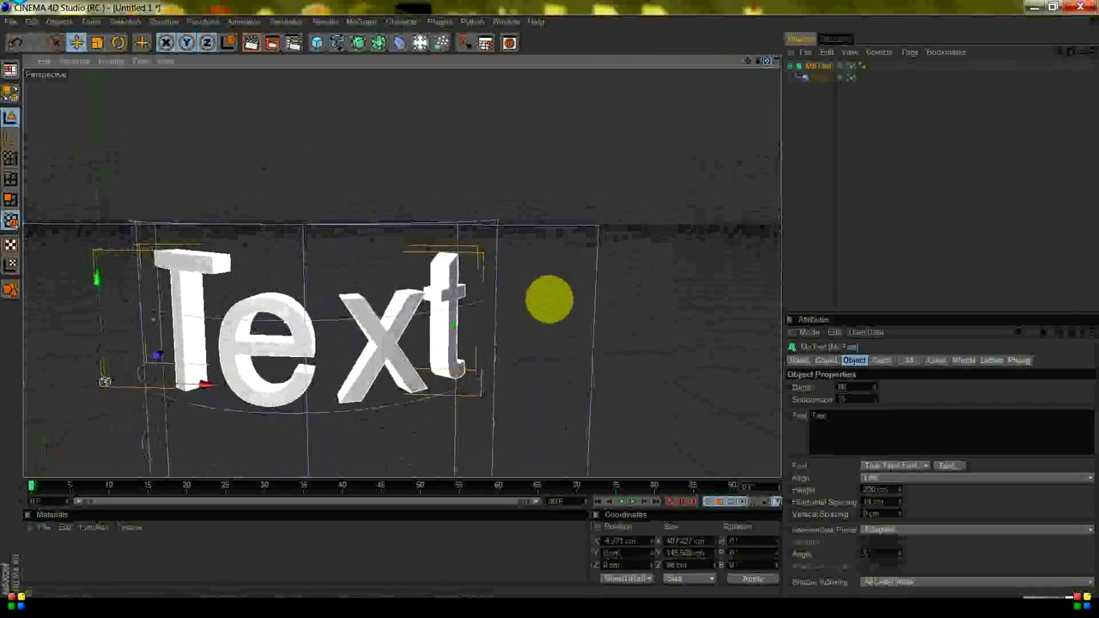
Adjust the Wrap's longitude range, raise Scale Z to about 45%, and test render.
{"action": "left_click", "coordinate": [817, 78]}
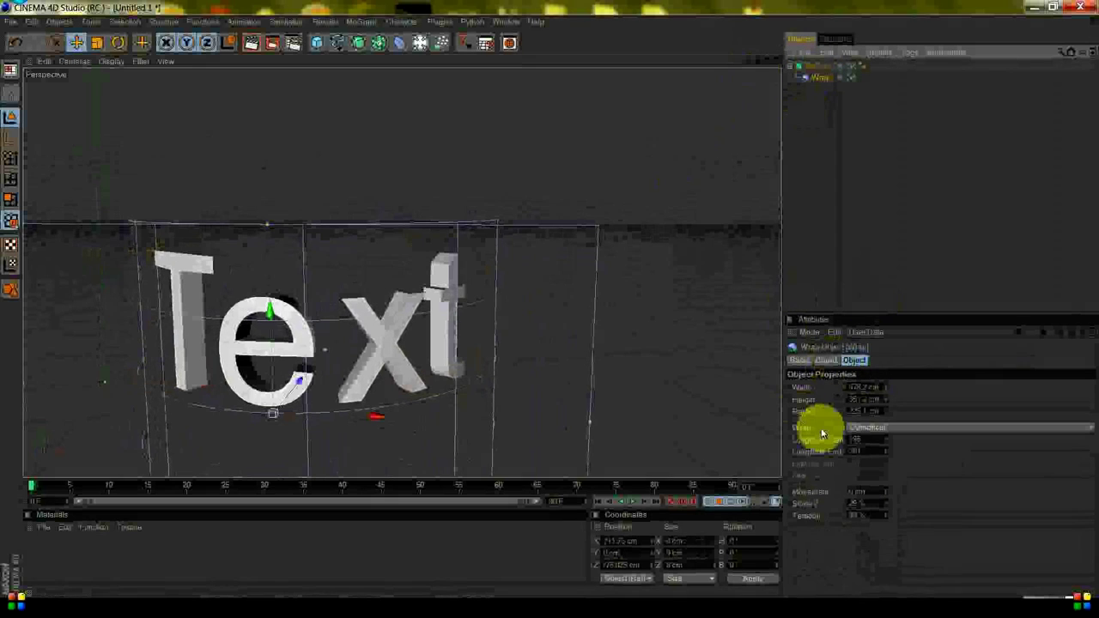
{"action": "left_click", "coordinate": [882, 438]}
{"action": "left_click_drag", "start_coordinate": [886, 454], "coordinate": [890, 448]}
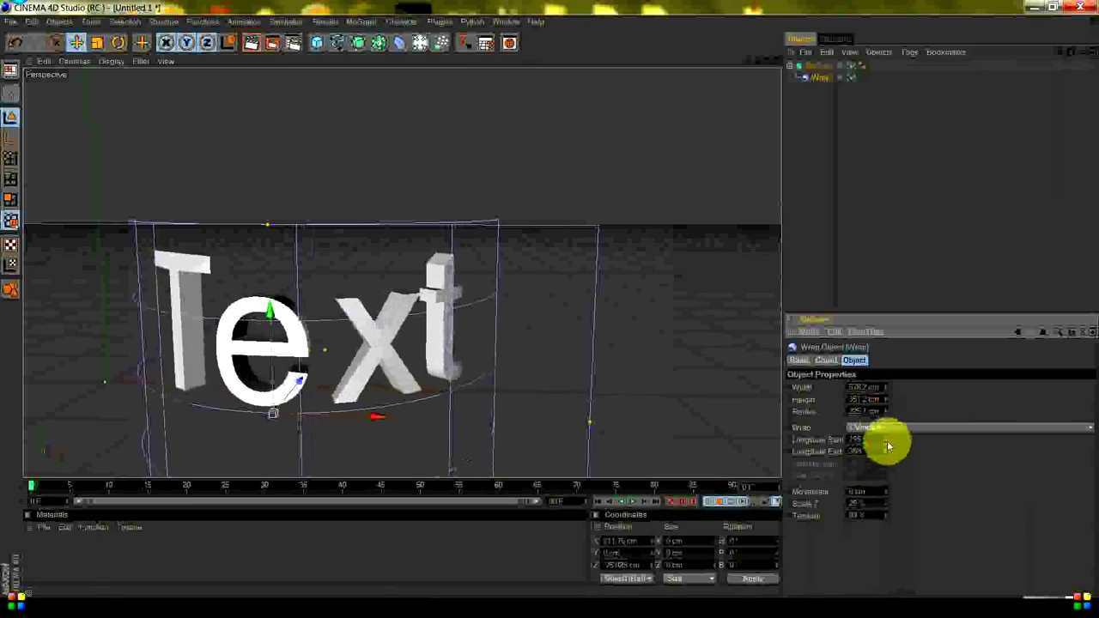
{"action": "left_click_drag", "start_coordinate": [886, 500], "coordinate": [885, 499]}
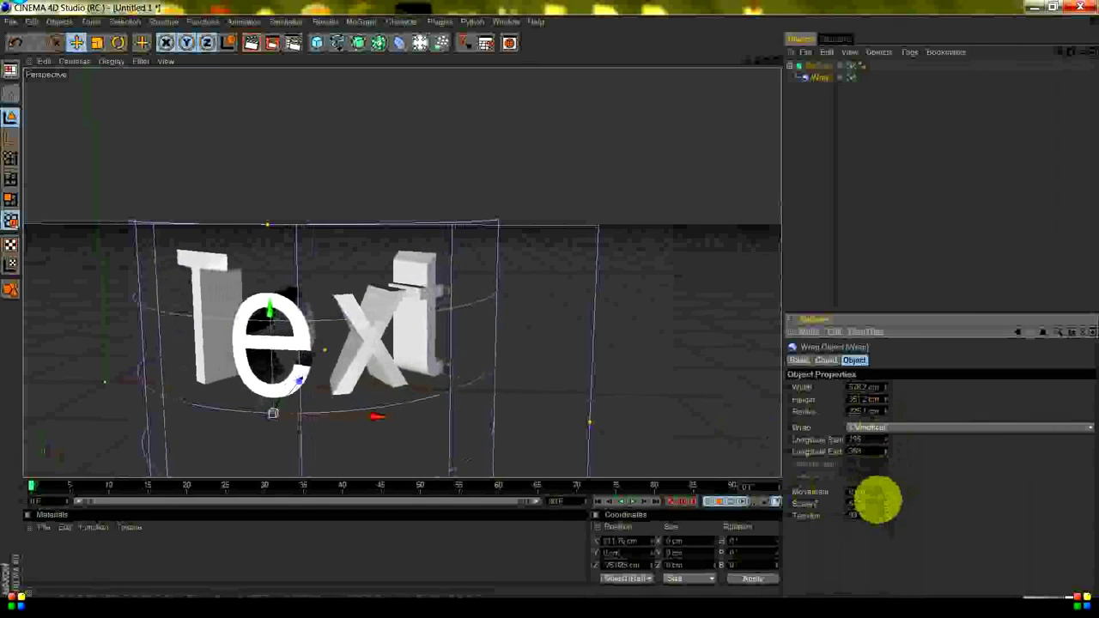
{"action": "left_click_drag", "start_coordinate": [883, 505], "coordinate": [885, 503]}
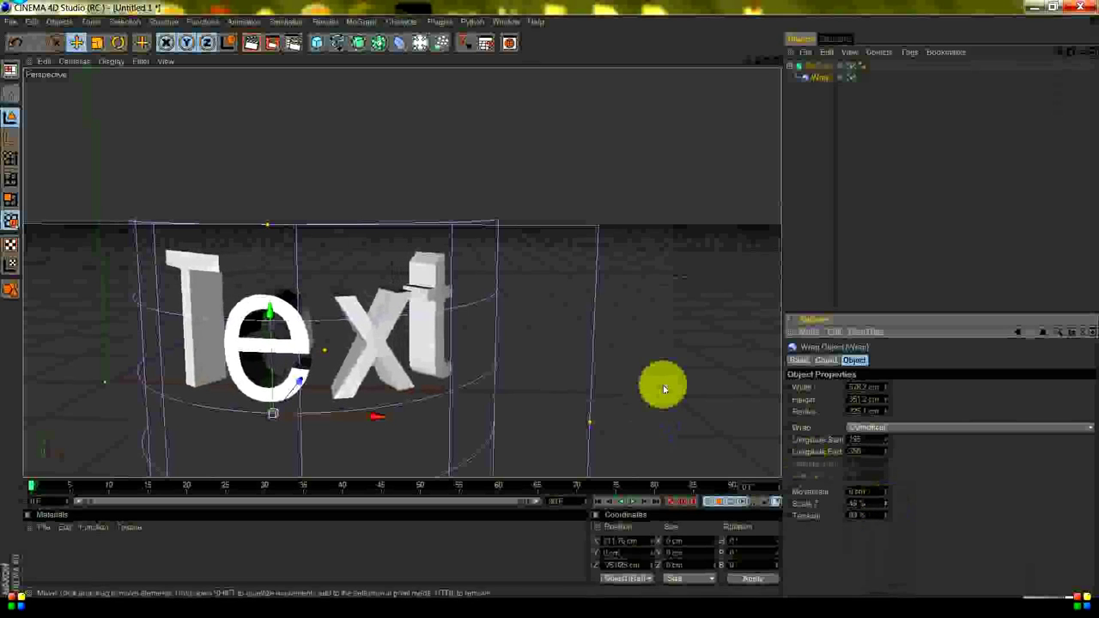
{"action": "mouse_move", "coordinate": [547, 297]}
{"action": "left_mouse_down", "text": "alt"}
{"action": "mouse_move", "coordinate": [659, 344]}
{"action": "mouse_move", "coordinate": [523, 300]}
{"action": "mouse_move", "coordinate": [549, 300]}
{"action": "left_mouse_up", "text": "alt"}
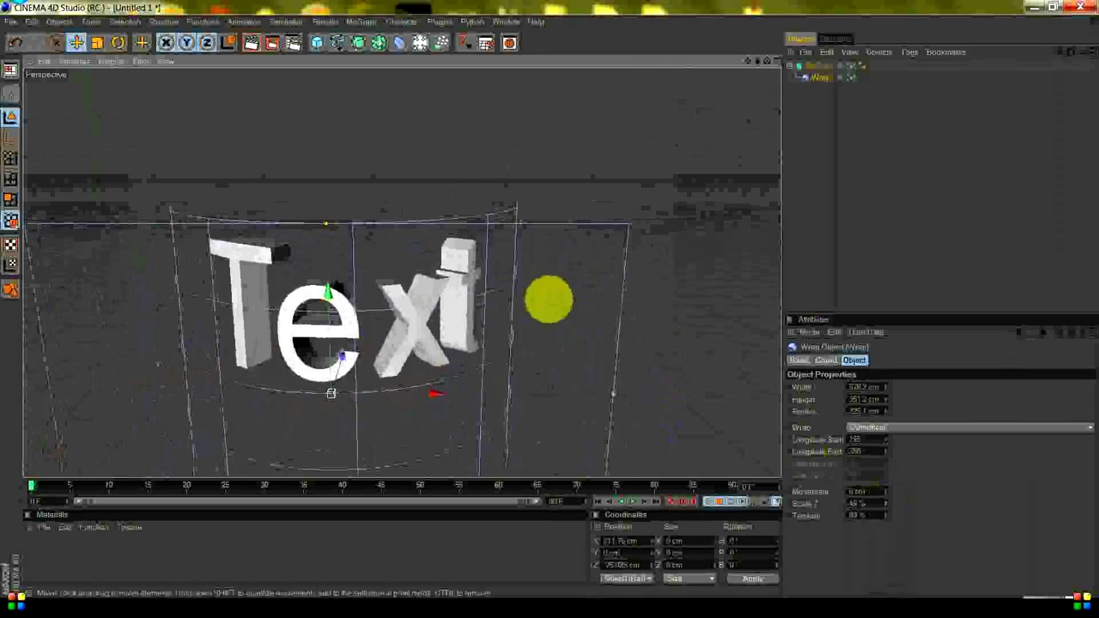
{"action": "left_click", "coordinate": [272, 43]}
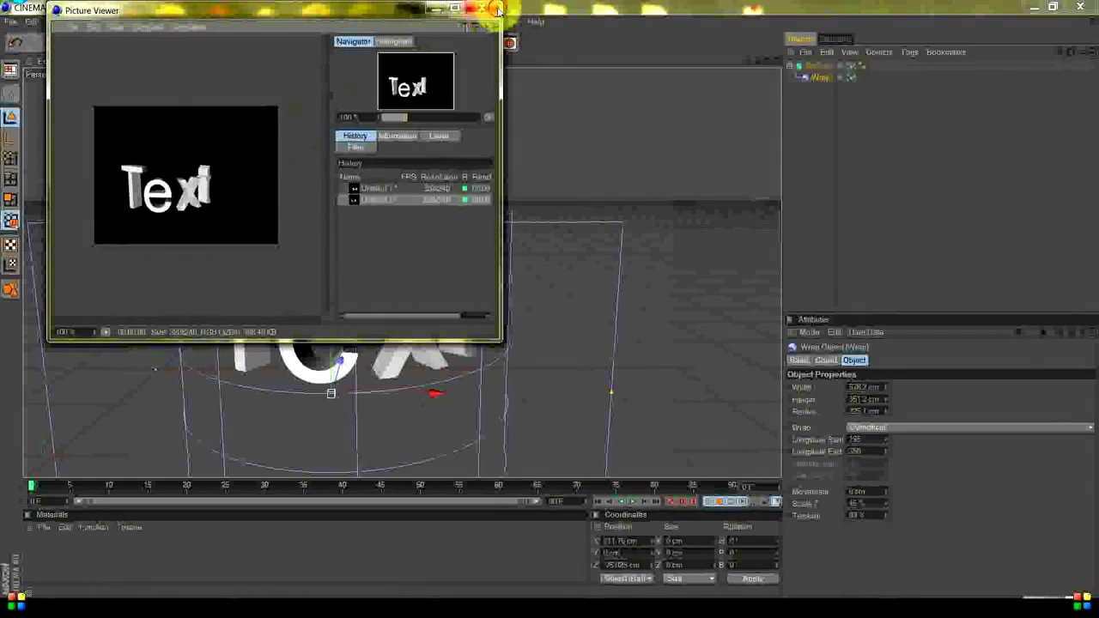
Render the wrapped Text from a new angle, then create a new default material named Mat.
{"action": "left_click", "coordinate": [498, 8]}
{"action": "mouse_move", "coordinate": [546, 300]}
{"action": "left_mouse_down", "text": "alt"}
{"action": "mouse_move", "coordinate": [589, 233]}
{"action": "mouse_move", "coordinate": [550, 297]}
{"action": "mouse_move", "coordinate": [526, 262]}
{"action": "mouse_move", "coordinate": [550, 300]}
{"action": "left_mouse_up", "text": "alt"}
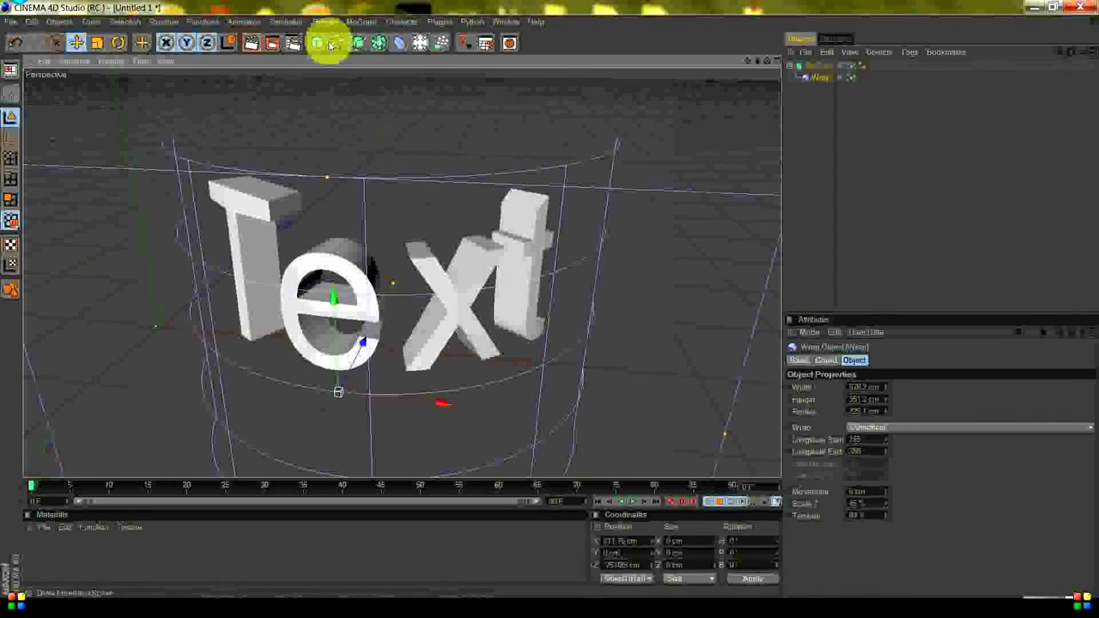
{"action": "left_click", "coordinate": [278, 46]}
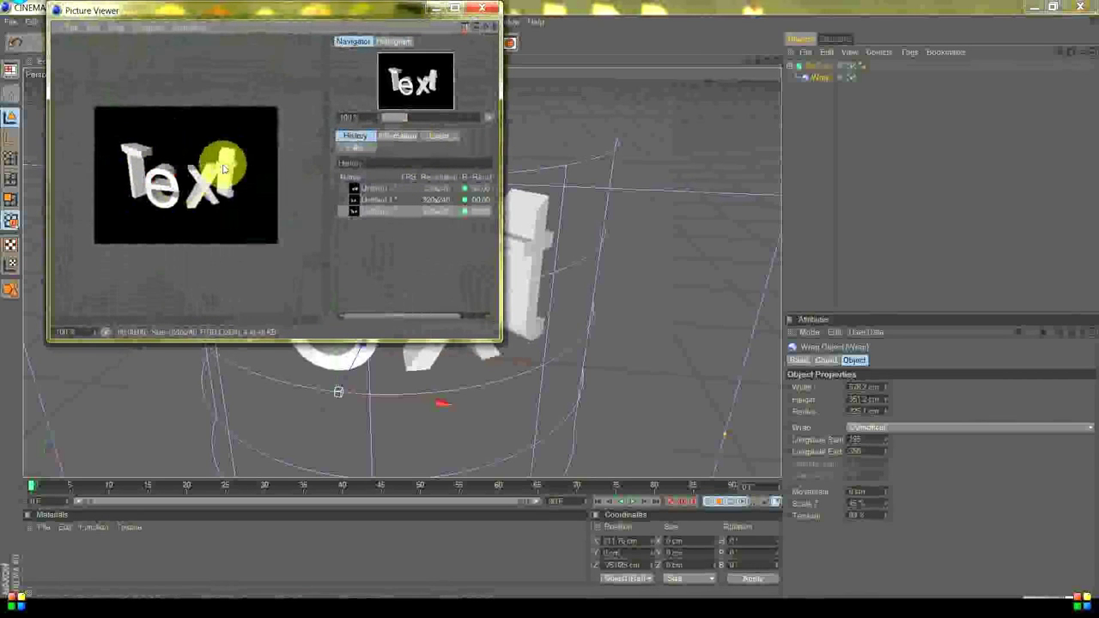
{"action": "scroll", "coordinate": [201, 180], "scroll_direction": "up", "scroll_amount": 4}
{"action": "scroll", "coordinate": [216, 179], "scroll_direction": "down", "scroll_amount": 2}
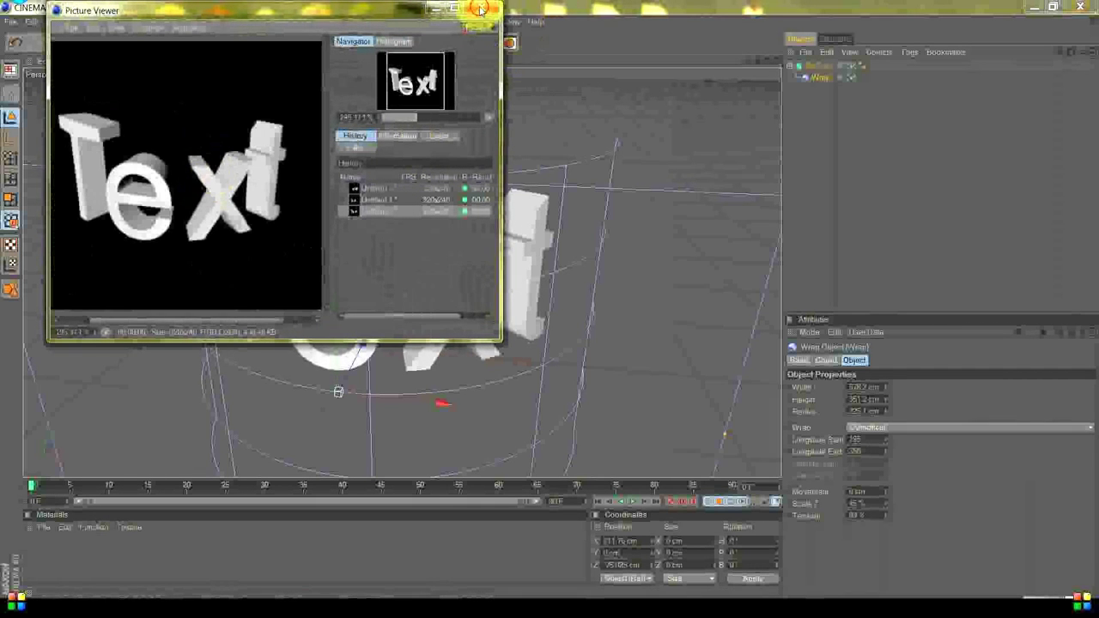
{"action": "left_click", "coordinate": [481, 9]}
{"action": "double_click", "coordinate": [352, 564]}
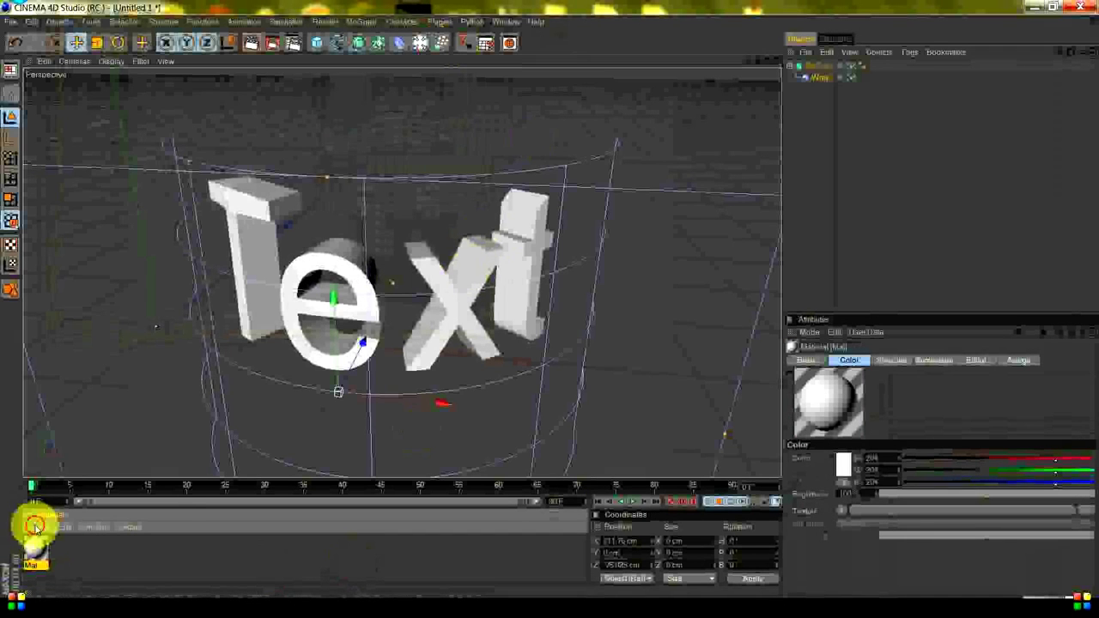
Load the Stone Gypsum preset, apply it to the Text, and render the textured result.
{"action": "left_click", "coordinate": [42, 526]}
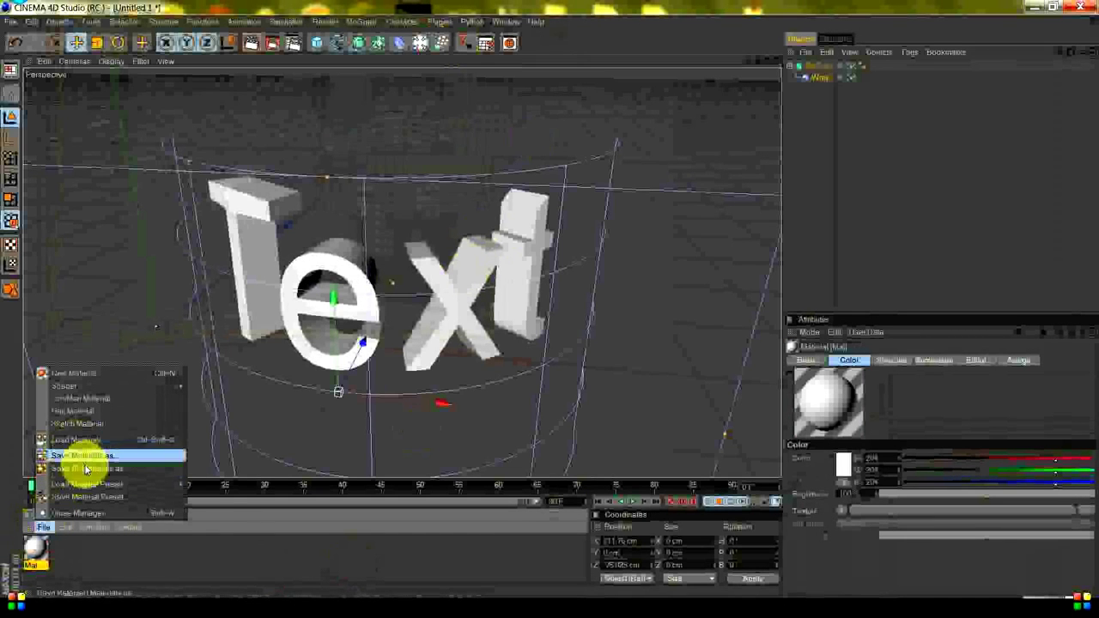
{"action": "mouse_move", "coordinate": [86, 484]}
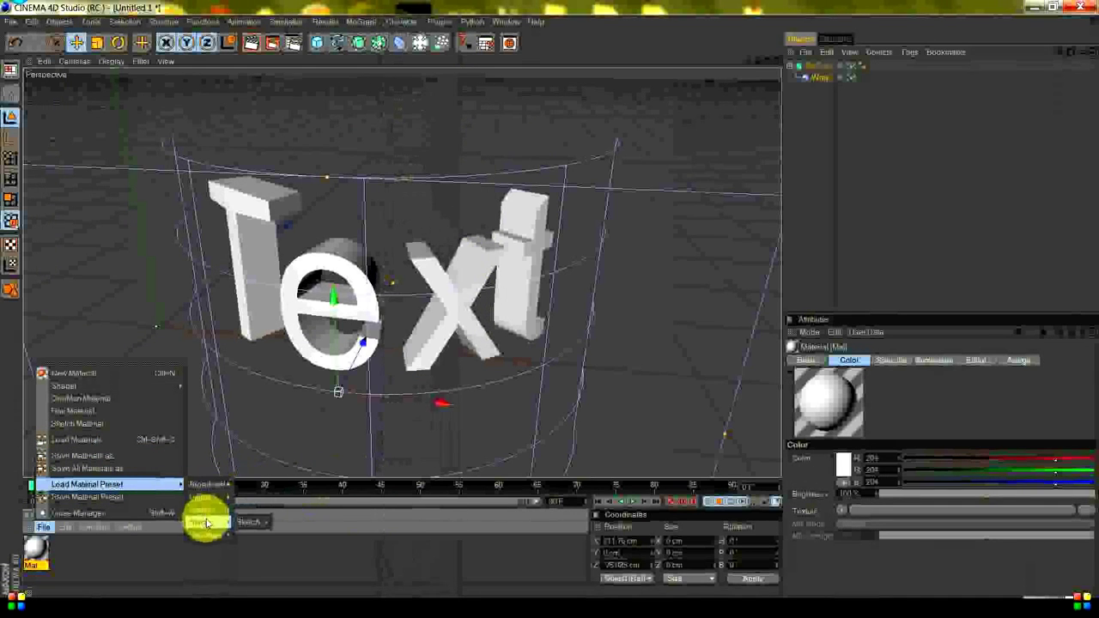
{"action": "mouse_move", "coordinate": [204, 535]}
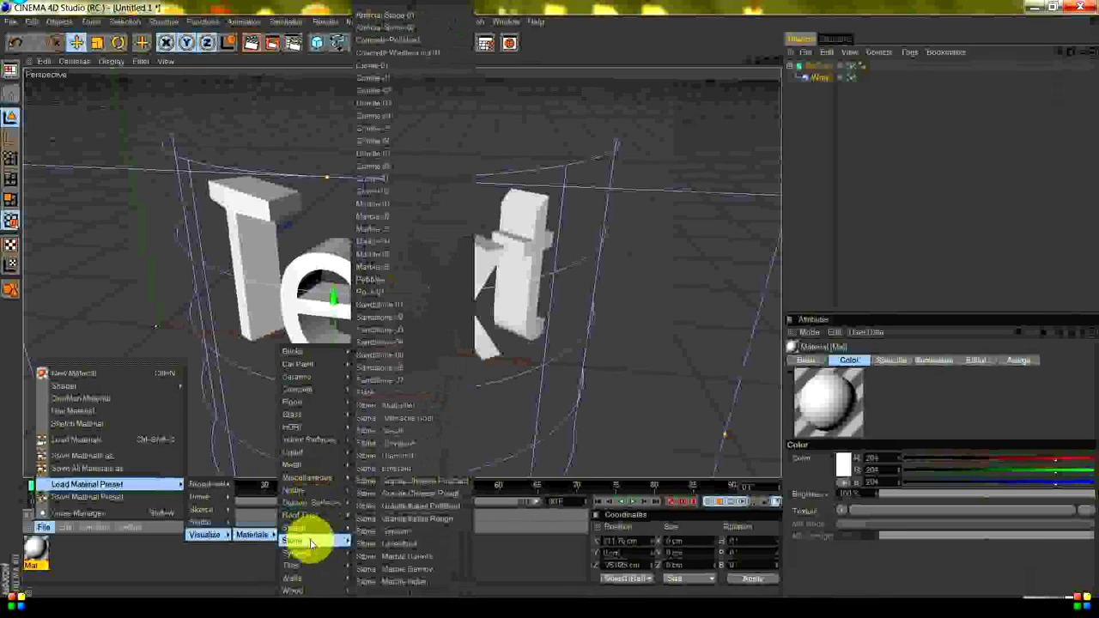
{"action": "mouse_move", "coordinate": [305, 541]}
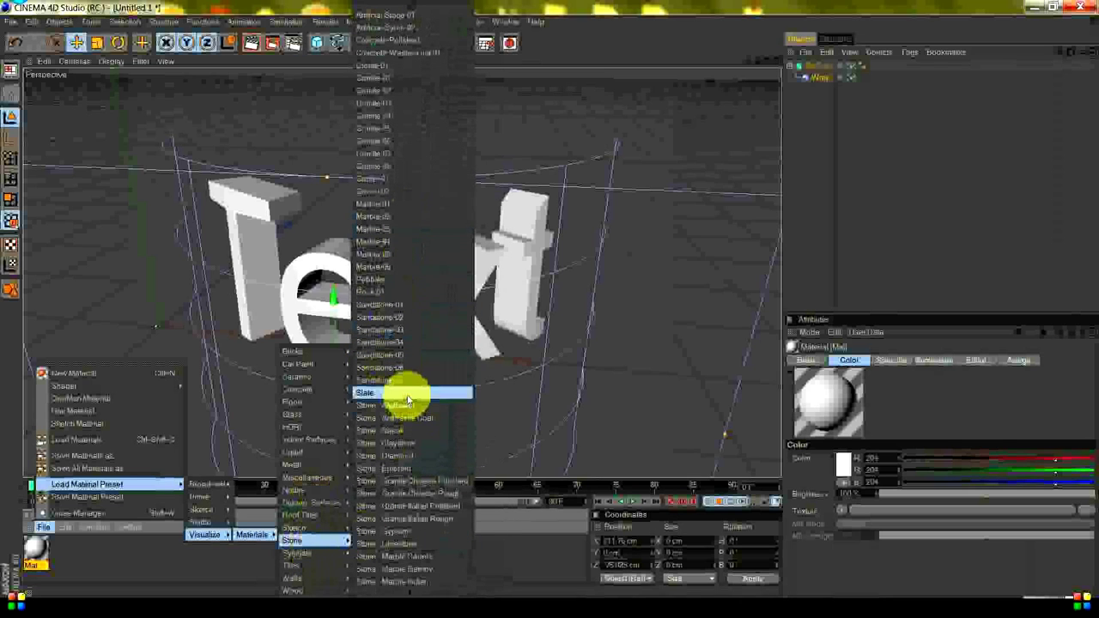
{"action": "left_click", "coordinate": [413, 535]}
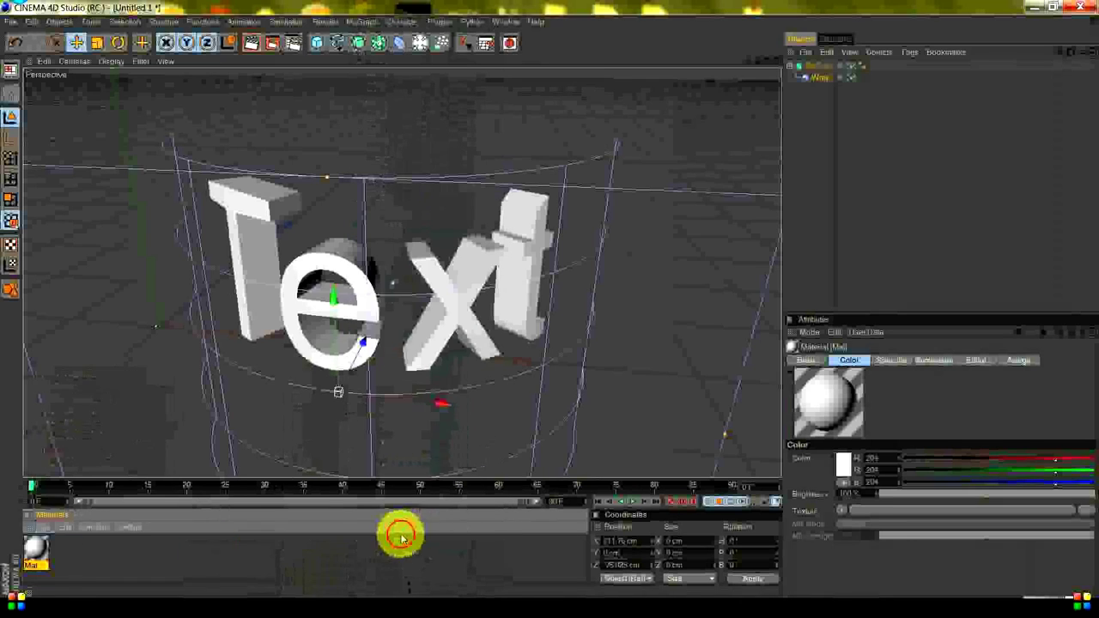
{"action": "mouse_move", "coordinate": [65, 545]}
{"action": "left_mouse_down"}
{"action": "mouse_move", "coordinate": [283, 337]}
{"action": "mouse_move", "coordinate": [360, 292]}
{"action": "left_mouse_up"}
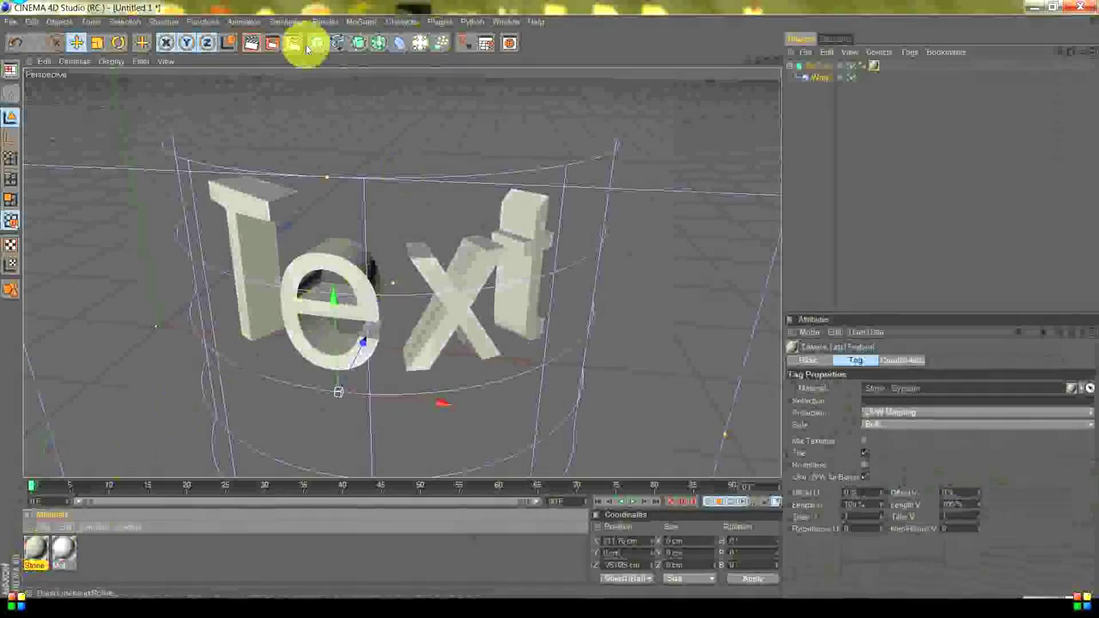
{"action": "left_click", "coordinate": [284, 48]}
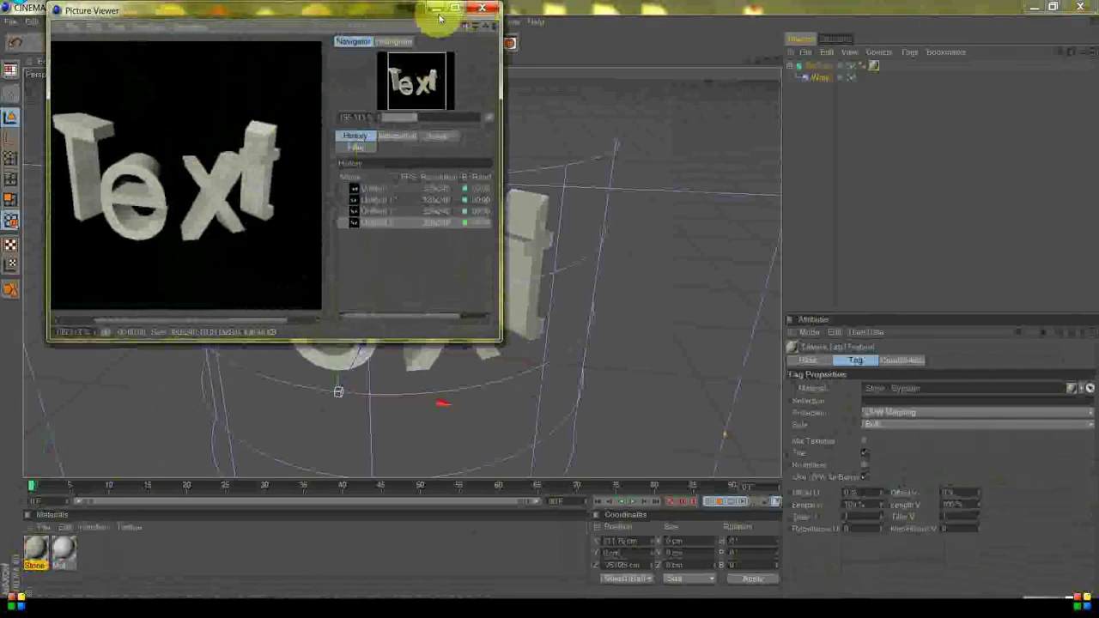
{"action": "left_click", "coordinate": [486, 9]}
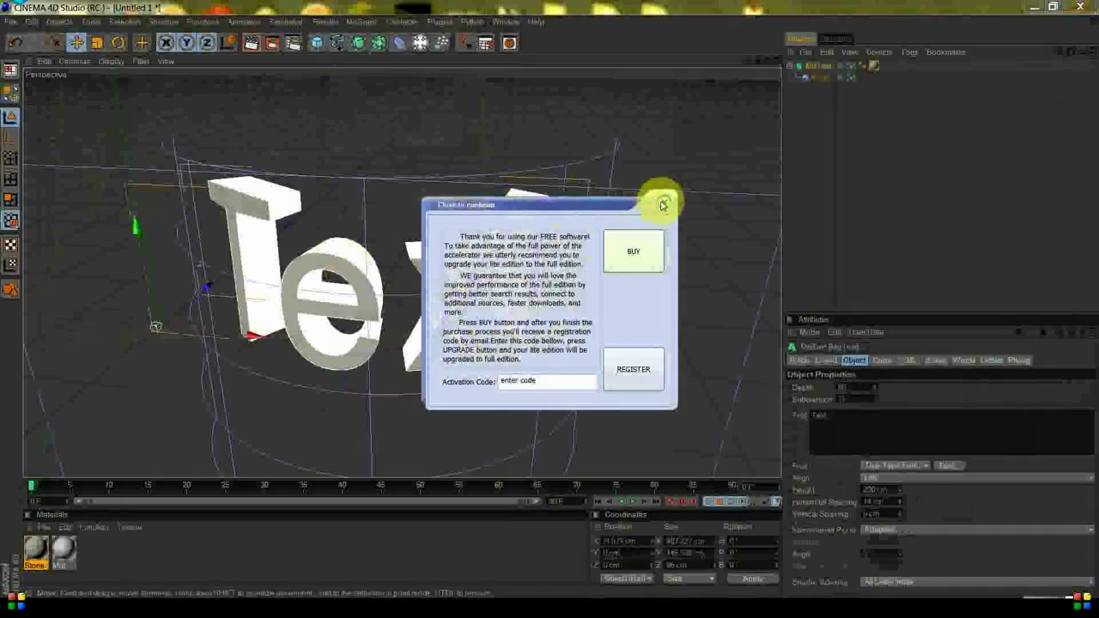
{"action": "left_click", "coordinate": [664, 201]}
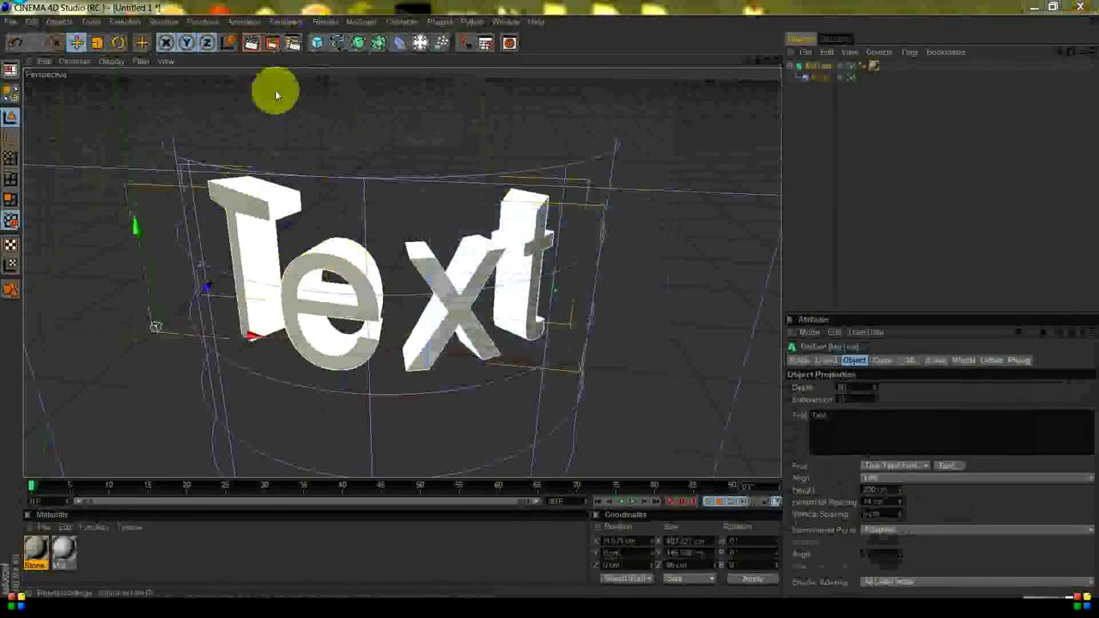
Set render anti-aliasing to Best with a 2x2 minimum level, then re-render the scene.
{"action": "left_click", "coordinate": [291, 43]}
{"action": "left_click", "coordinate": [110, 49]}
{"action": "left_click", "coordinate": [122, 82]}
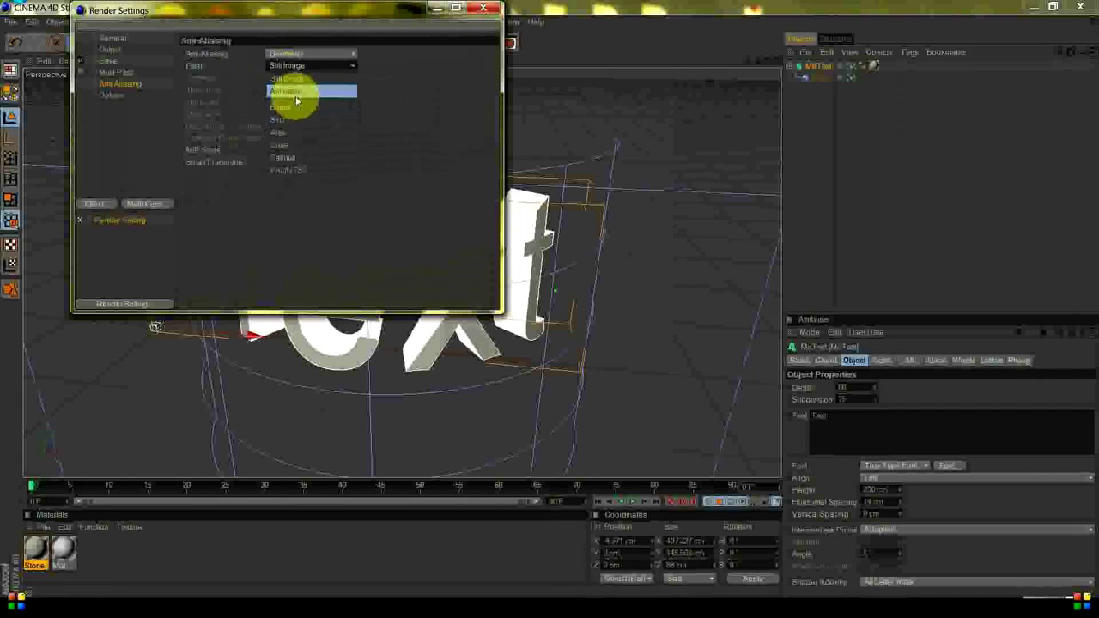
{"action": "left_click", "coordinate": [296, 64]}
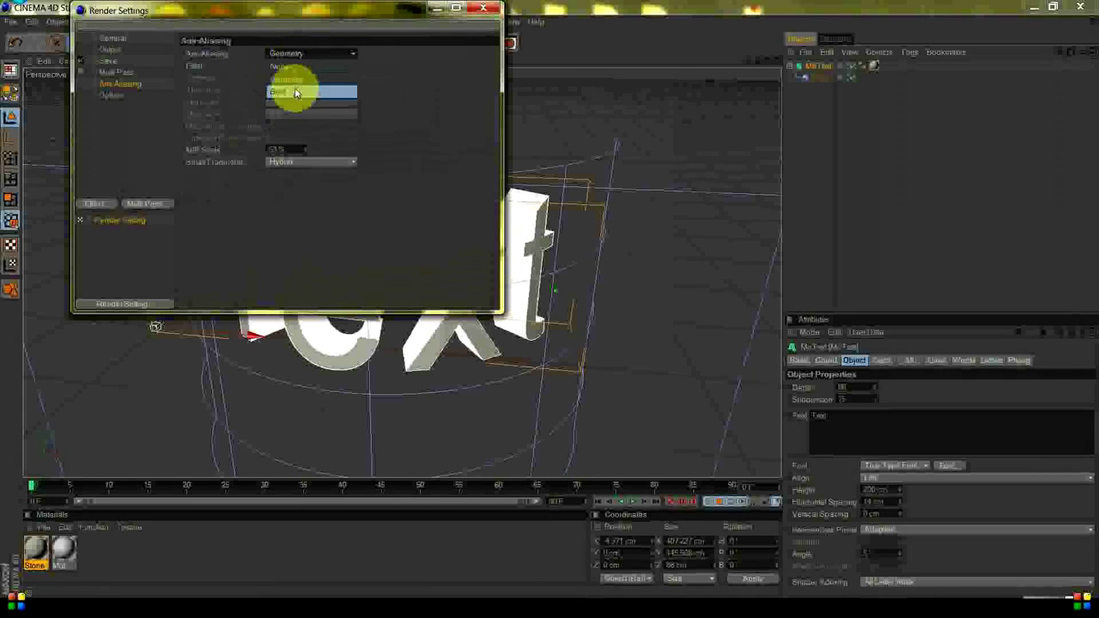
{"action": "left_click", "coordinate": [295, 92]}
{"action": "left_click", "coordinate": [287, 126]}
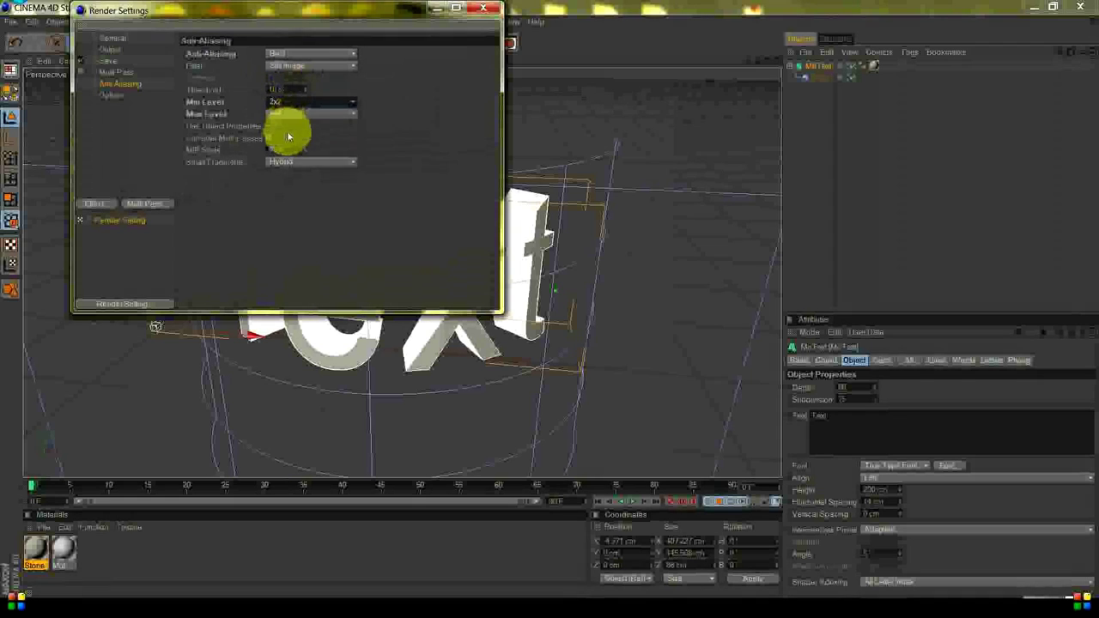
{"action": "left_click", "coordinate": [483, 8]}
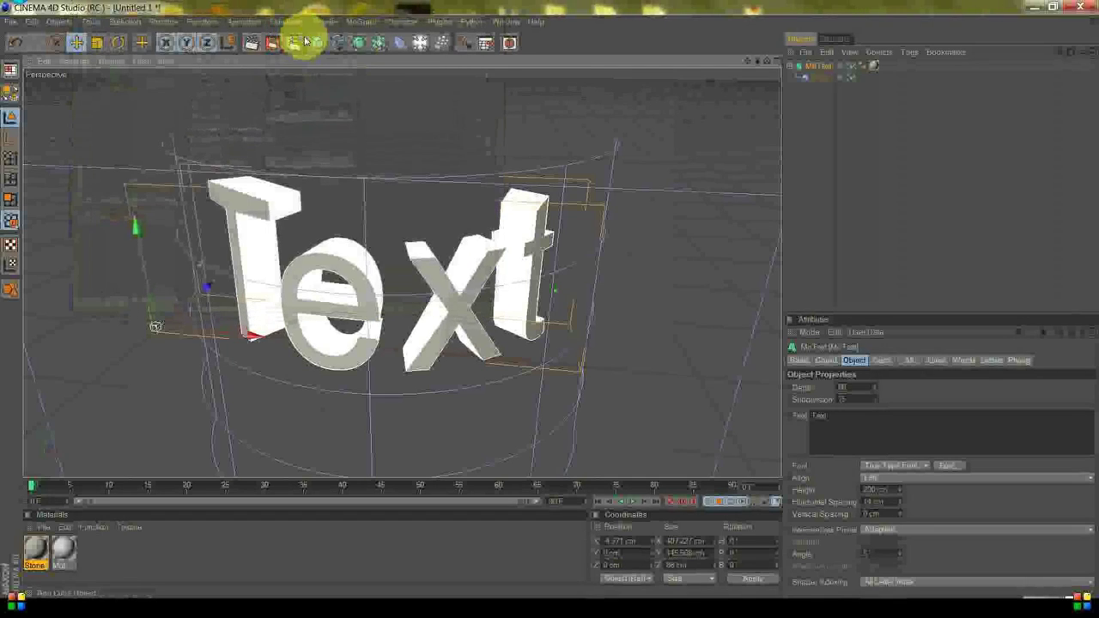
{"action": "left_click", "coordinate": [279, 43]}
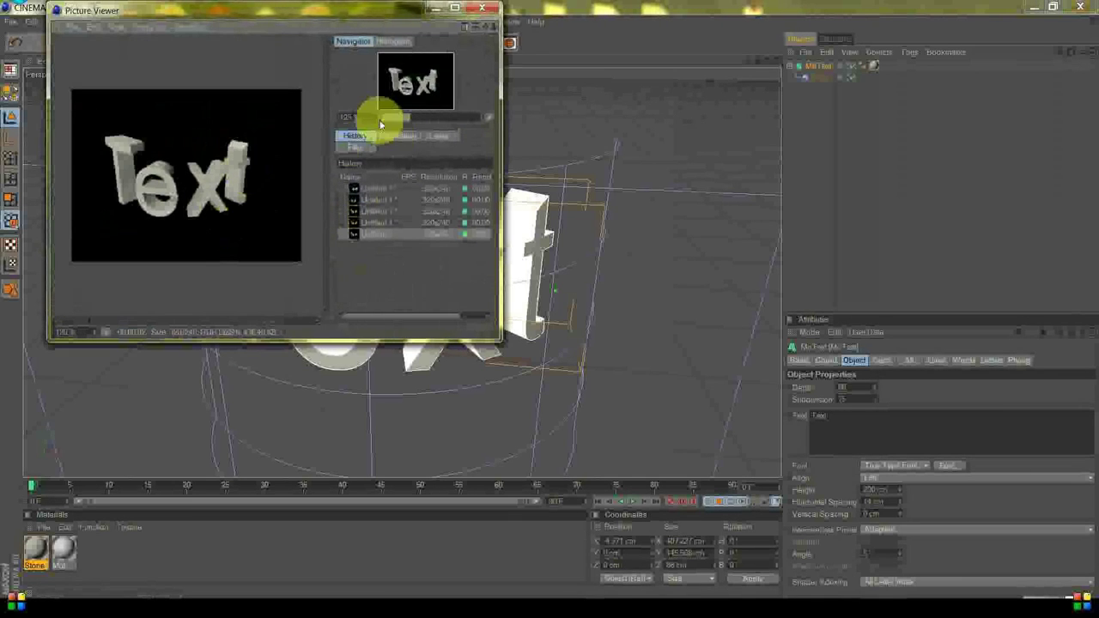
In Picture Viewer filters, raise brightness to about 26% and adjust exposure, then close the viewer.
{"action": "left_click", "coordinate": [371, 150]}
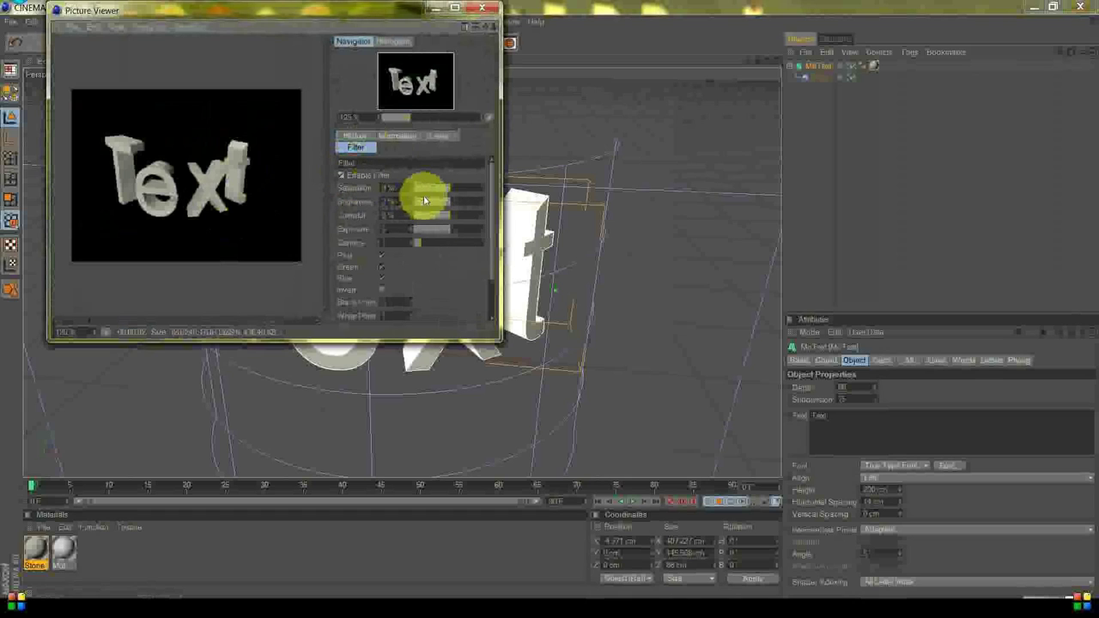
{"action": "left_click_drag", "start_coordinate": [444, 200], "coordinate": [438, 204]}
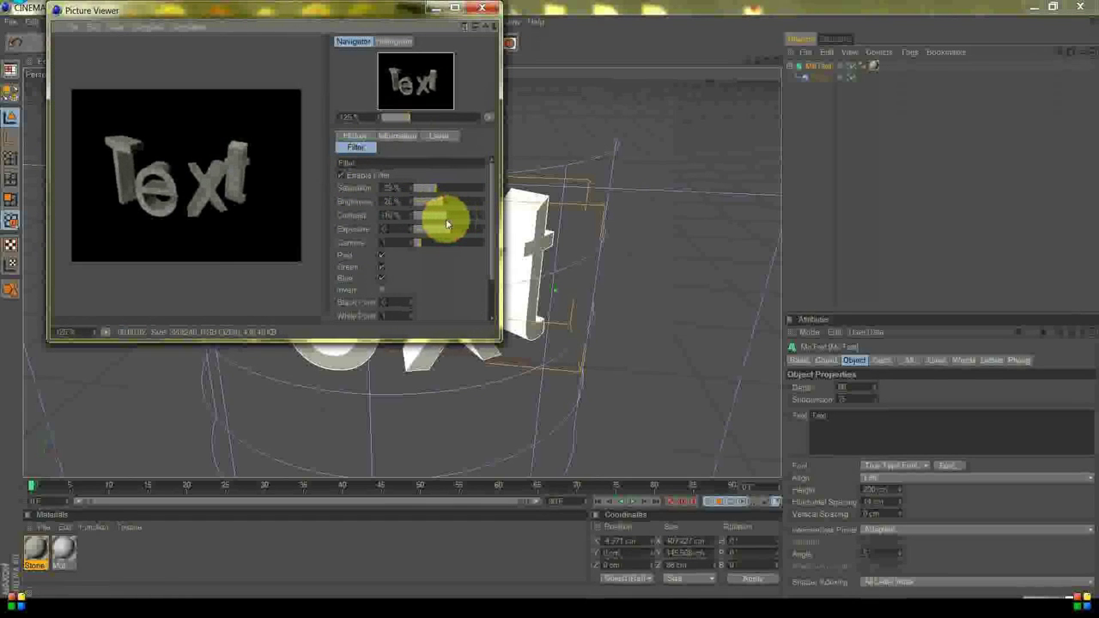
{"action": "left_click_drag", "start_coordinate": [452, 232], "coordinate": [421, 241]}
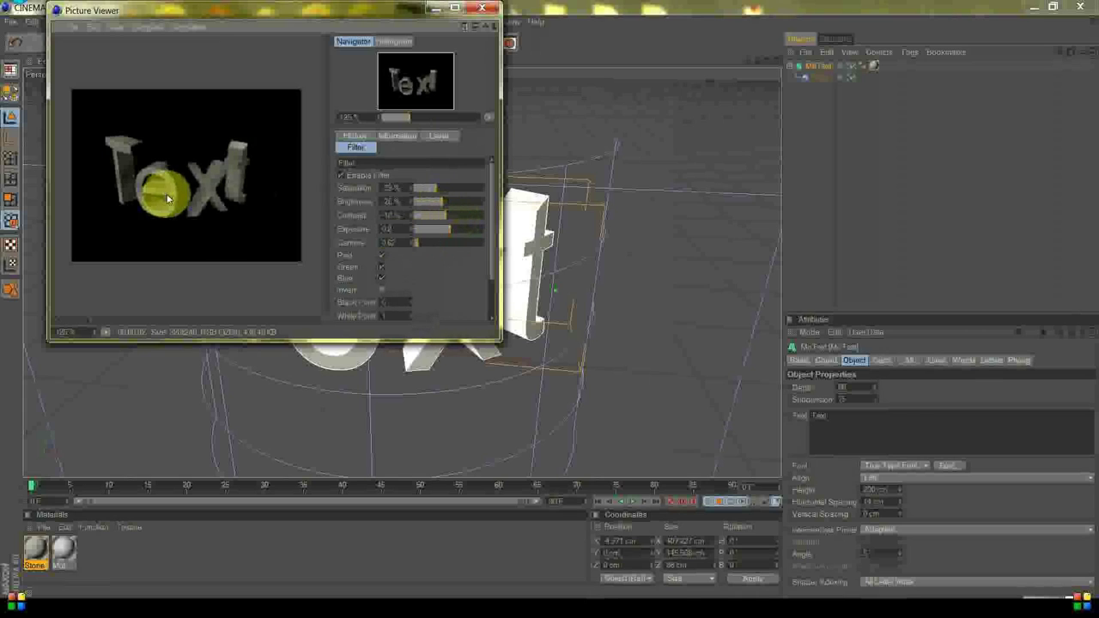
{"action": "scroll", "coordinate": [168, 199], "scroll_direction": "up", "scroll_amount": 2}
{"action": "left_click", "coordinate": [474, 10]}
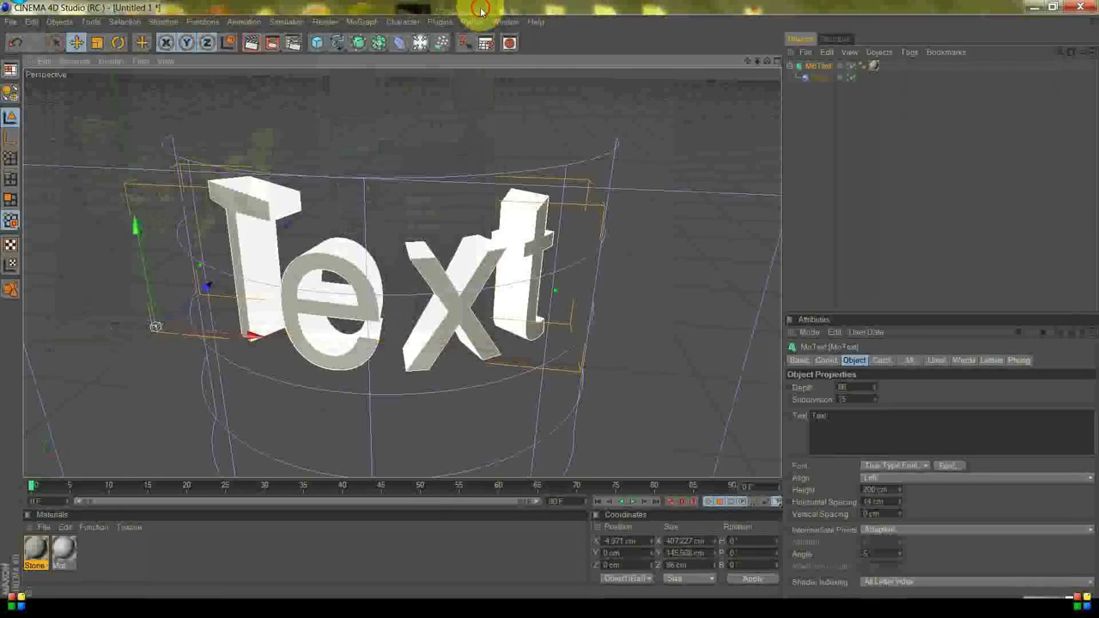
Shrink Cinema 4D, open the gold.jpg render, and start a new line in the notes.
{"action": "left_click_drag", "start_coordinate": [478, 7], "coordinate": [512, 381]}
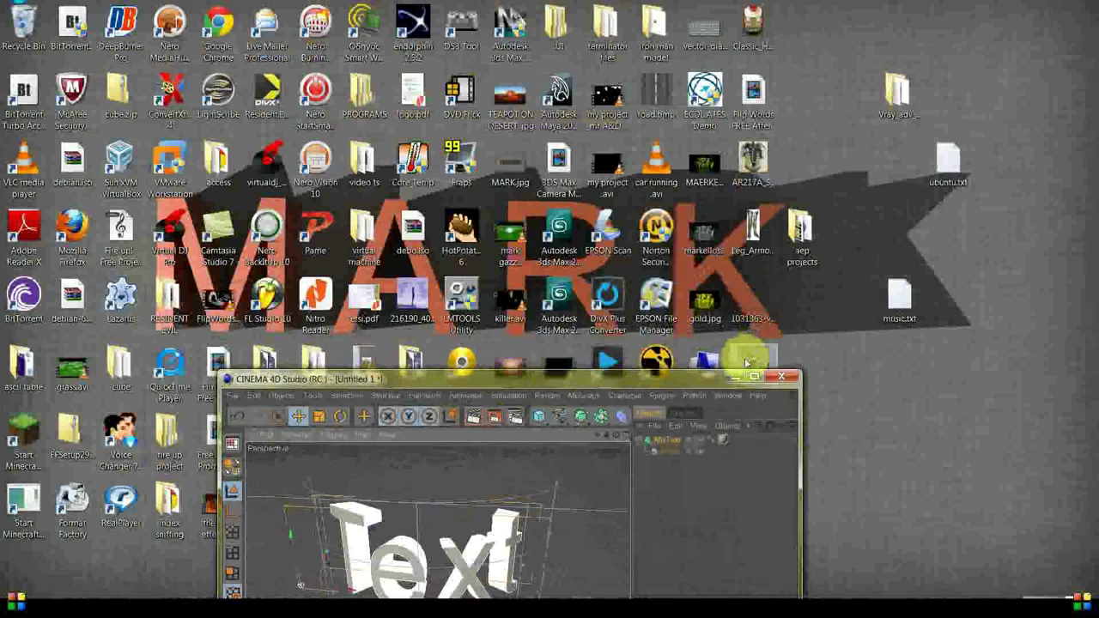
{"action": "double_click", "coordinate": [687, 316]}
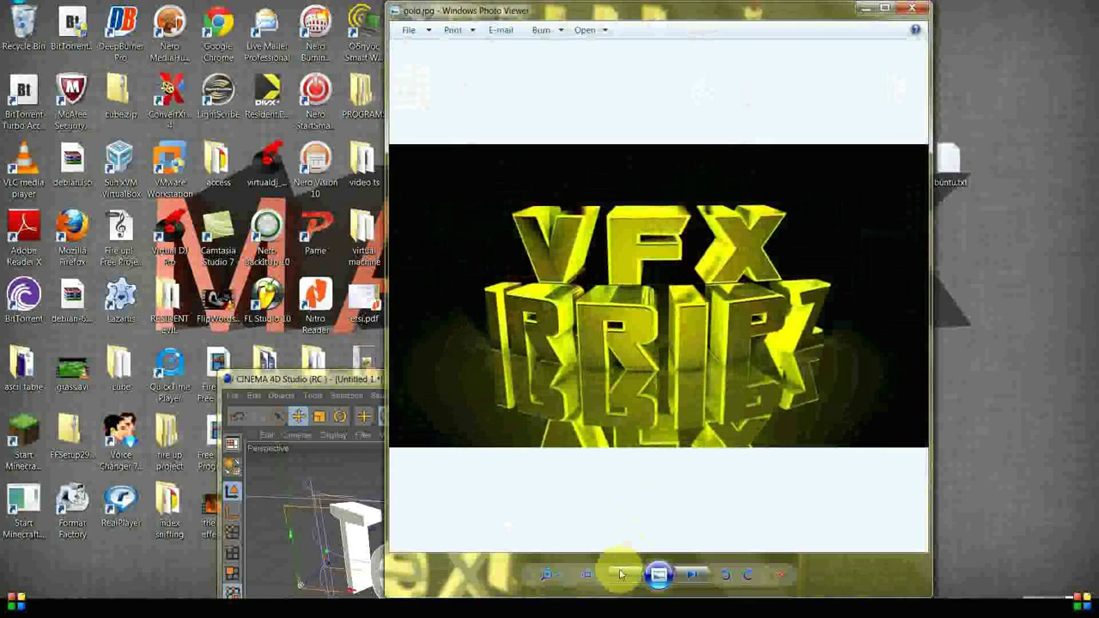
{"action": "scroll", "coordinate": [700, 436], "scroll_direction": "up", "scroll_amount": 1}
{"action": "scroll", "coordinate": [657, 362], "scroll_direction": "up", "scroll_amount": 1}
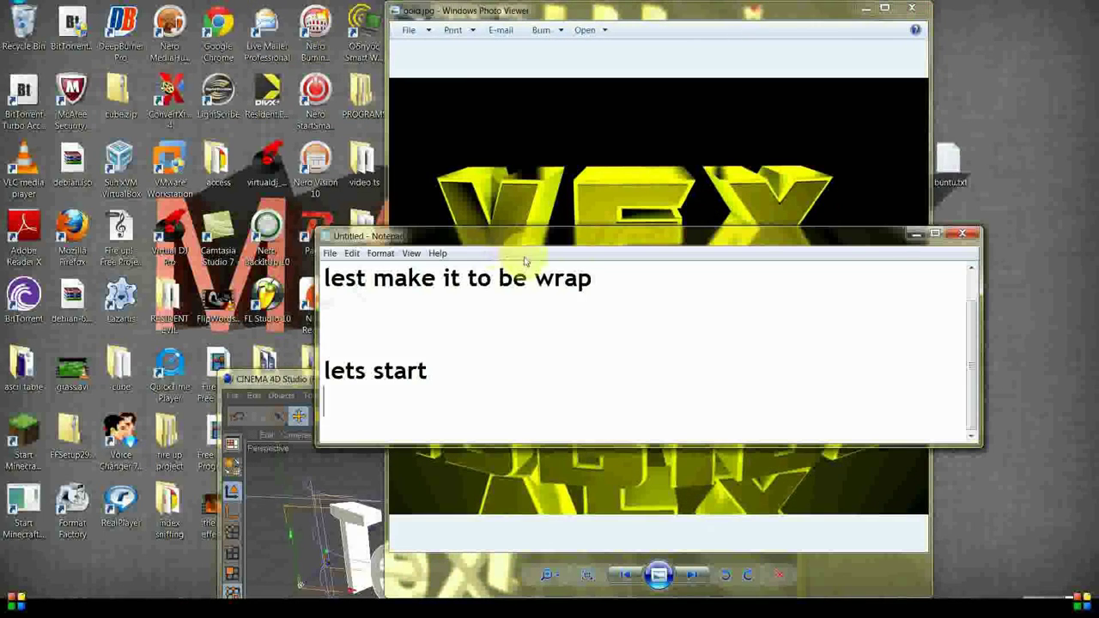
{"action": "key", "text": "Return"}
{"action": "key", "text": "Return"}
{"action": "type", "text": "this thing took me 11 hours to render"}
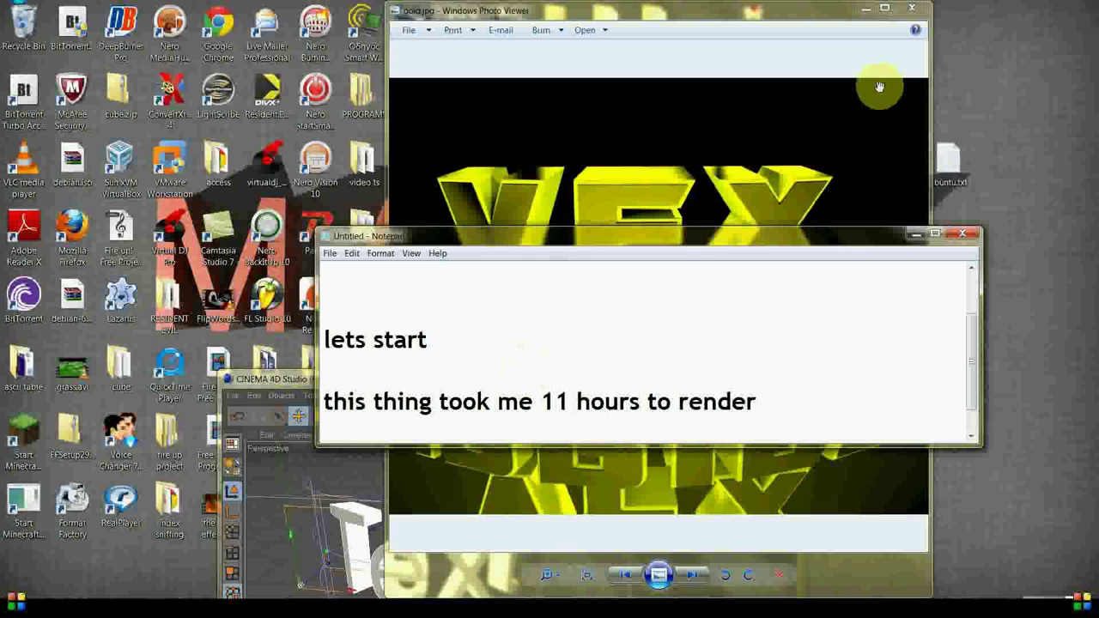
Rearrange the Notepad and Photo Viewer windows and browse to markellos1.jpg and MAERKELLOS.jpg.
{"action": "mouse_move", "coordinate": [878, 225]}
{"action": "left_mouse_down"}
{"action": "mouse_move", "coordinate": [626, 208]}
{"action": "mouse_move", "coordinate": [692, 57]}
{"action": "left_mouse_up"}
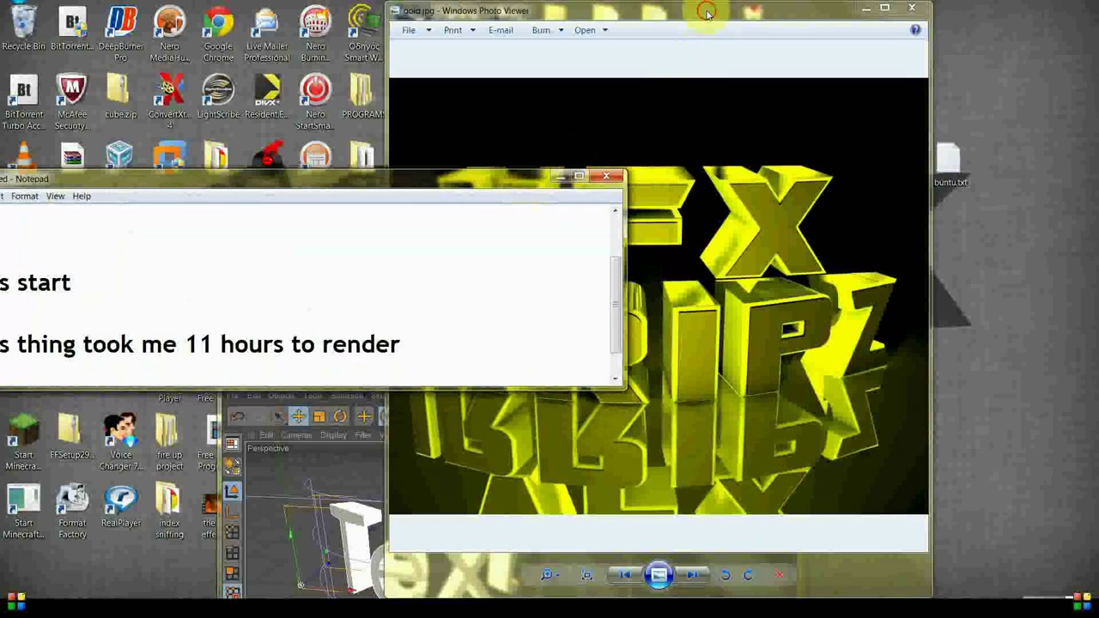
{"action": "left_click_drag", "start_coordinate": [708, 12], "coordinate": [855, 12]}
{"action": "left_click", "coordinate": [768, 575]}
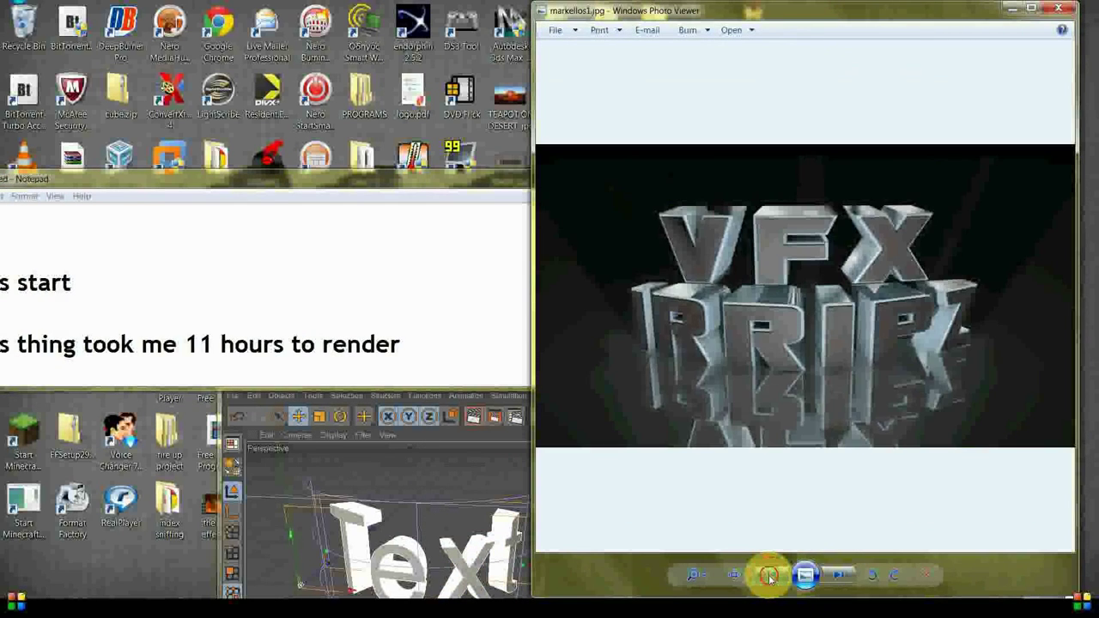
{"action": "left_click", "coordinate": [768, 576]}
{"action": "scroll", "coordinate": [736, 356], "scroll_direction": "up", "scroll_amount": 2}
{"action": "scroll", "coordinate": [737, 355], "scroll_direction": "up", "scroll_amount": 2}
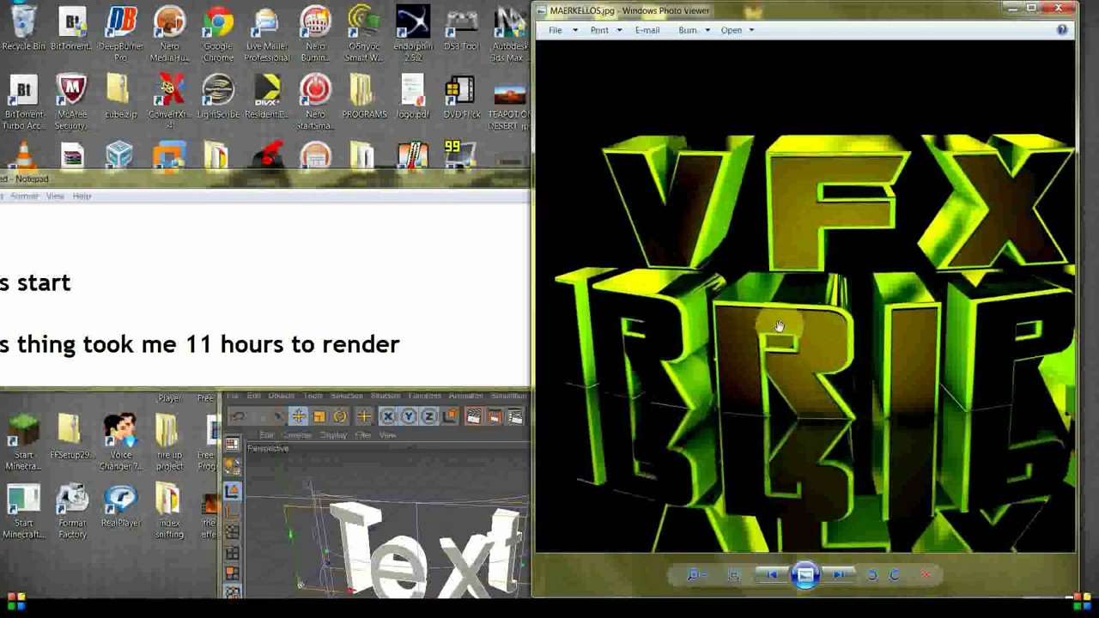
Close Photo Viewer and Notepad, discarding the unsaved notes.
{"action": "left_click", "coordinate": [1069, 8]}
{"action": "left_click", "coordinate": [606, 175]}
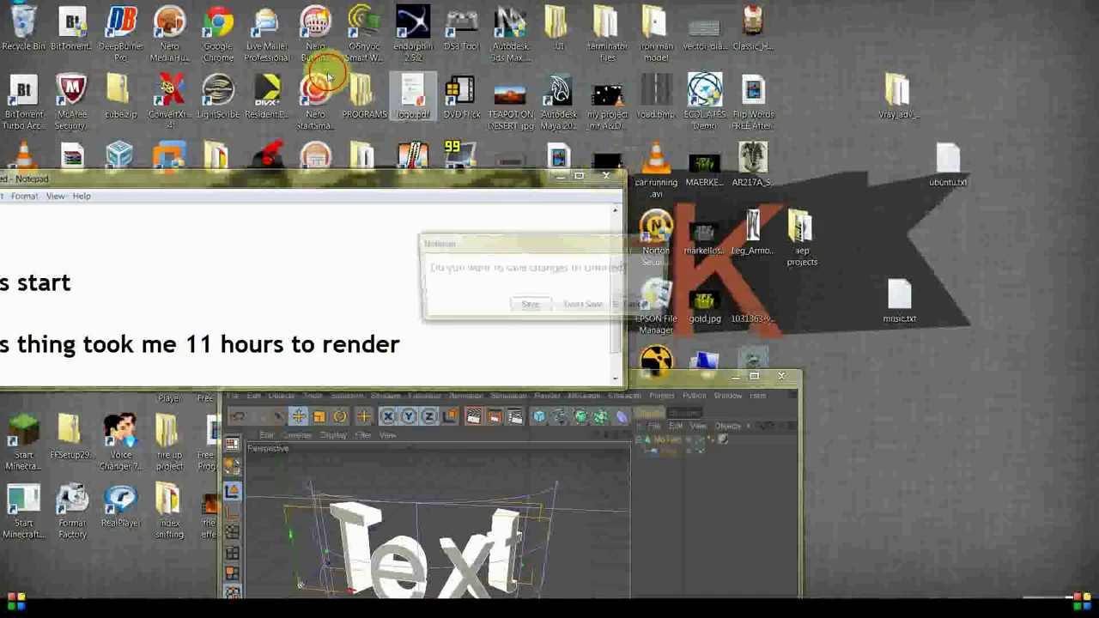
{"action": "left_click", "coordinate": [584, 307]}
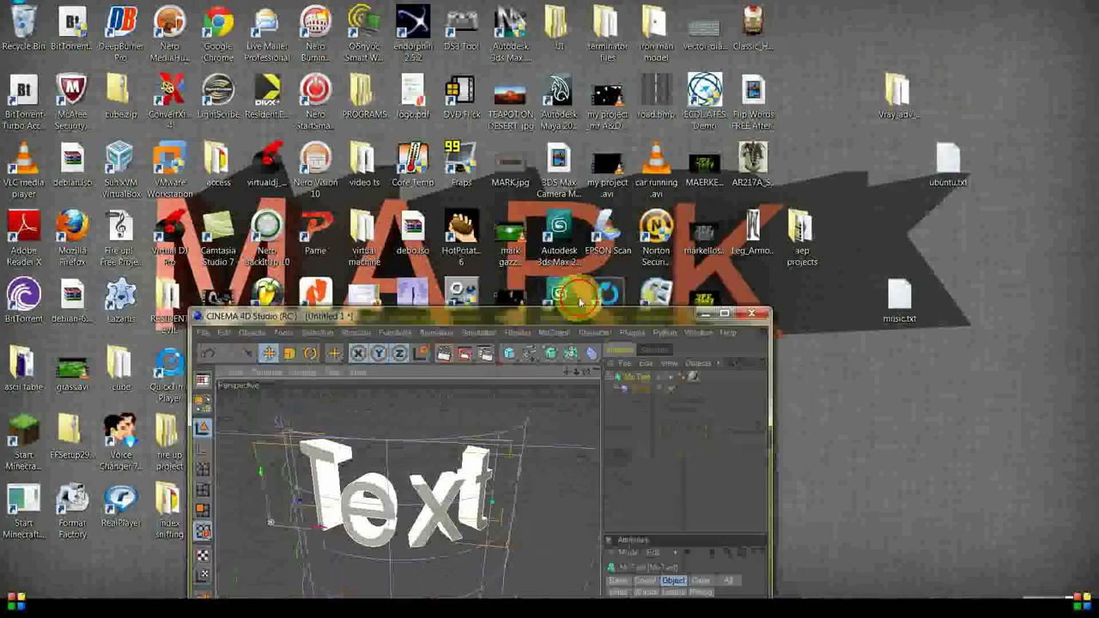